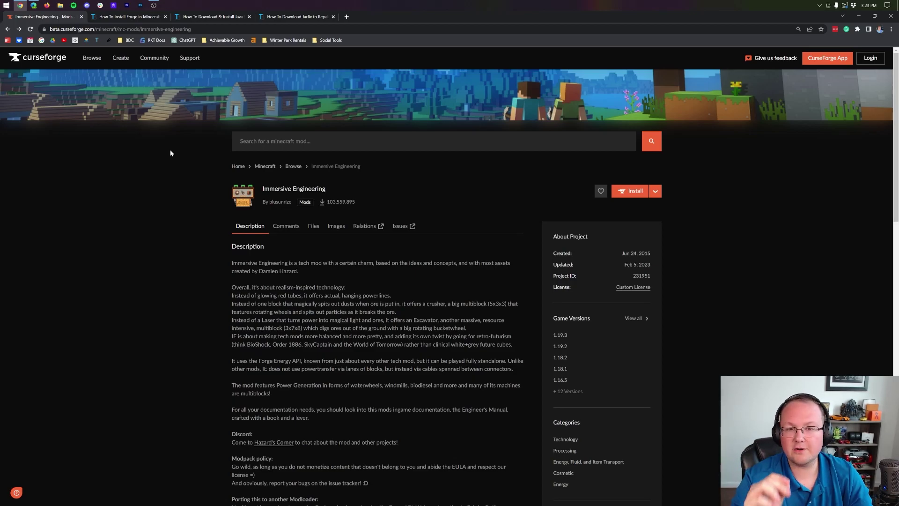
Read through the Immersive Engineering project page, examining its description, download count, supported game versions and recent files
{"action": "double_click", "coordinate": [338, 202]}
{"action": "left_click", "coordinate": [380, 207]}
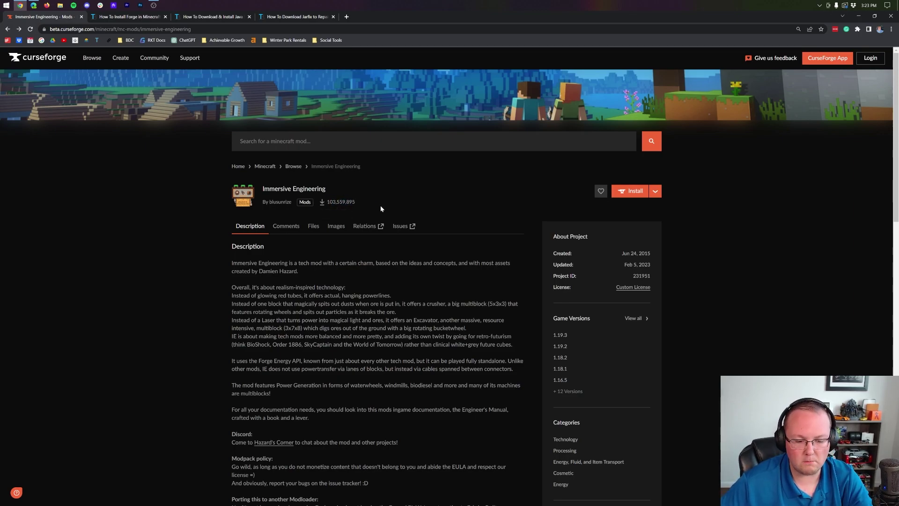
{"action": "scroll", "coordinate": [381, 206], "scroll_direction": "down", "scroll_amount": 2}
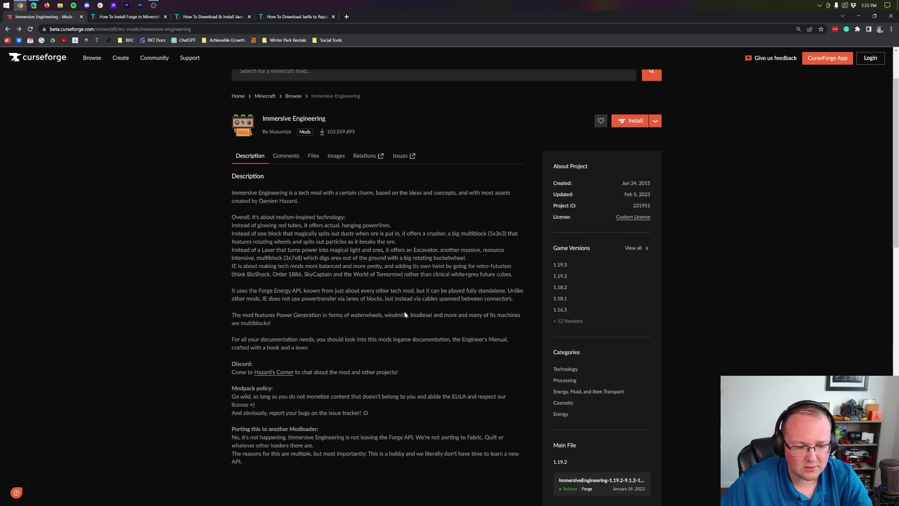
{"action": "scroll", "coordinate": [397, 312], "scroll_direction": "down", "scroll_amount": 1}
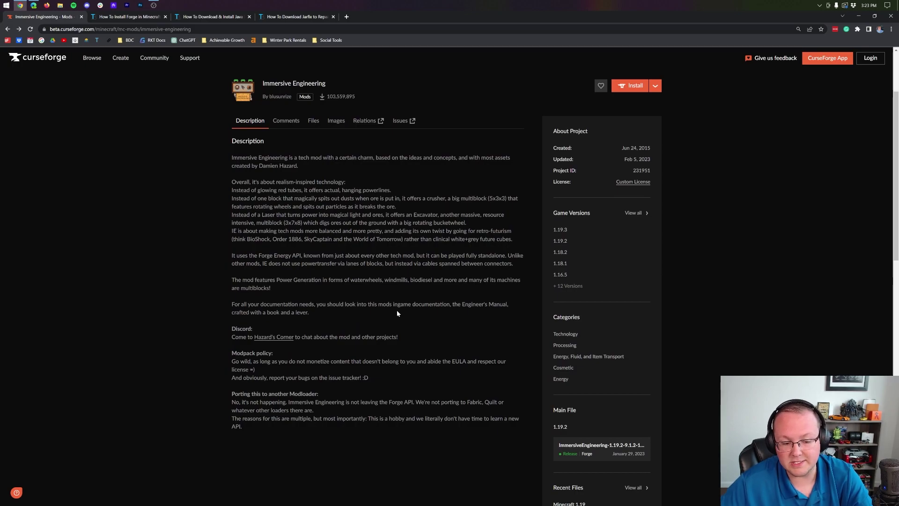
{"action": "scroll", "coordinate": [397, 313], "scroll_direction": "up", "scroll_amount": 3}
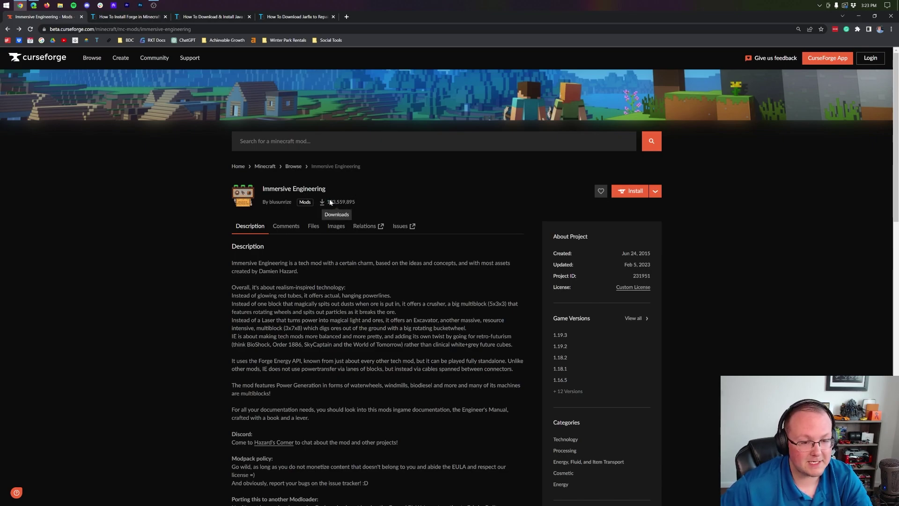
{"action": "left_click_drag", "start_coordinate": [328, 202], "coordinate": [357, 202]}
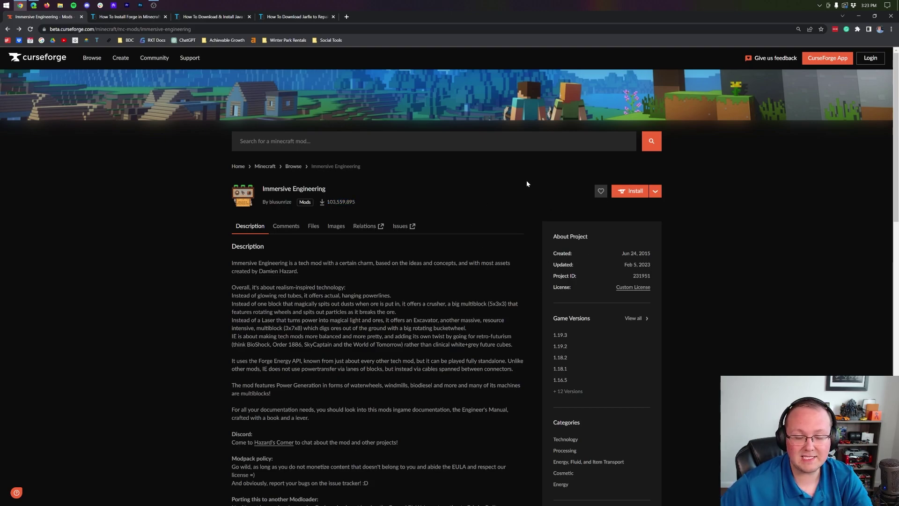
{"action": "scroll", "coordinate": [568, 225], "scroll_direction": "down", "scroll_amount": 12}
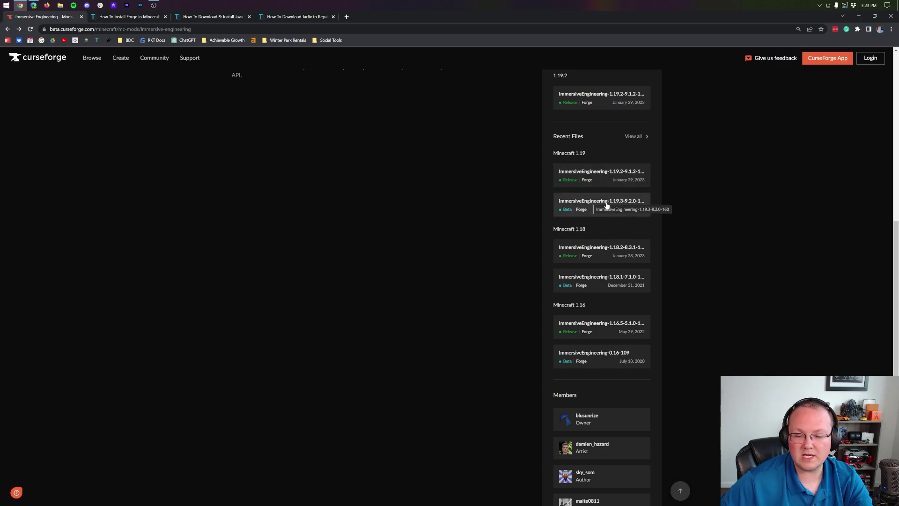
{"action": "scroll", "coordinate": [483, 212], "scroll_direction": "up", "scroll_amount": 5}
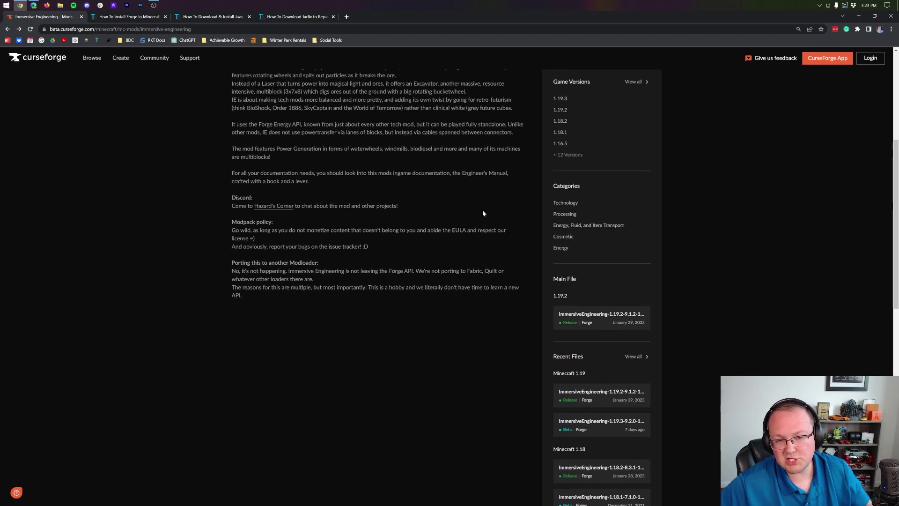
{"action": "scroll", "coordinate": [483, 214], "scroll_direction": "up", "scroll_amount": 4}
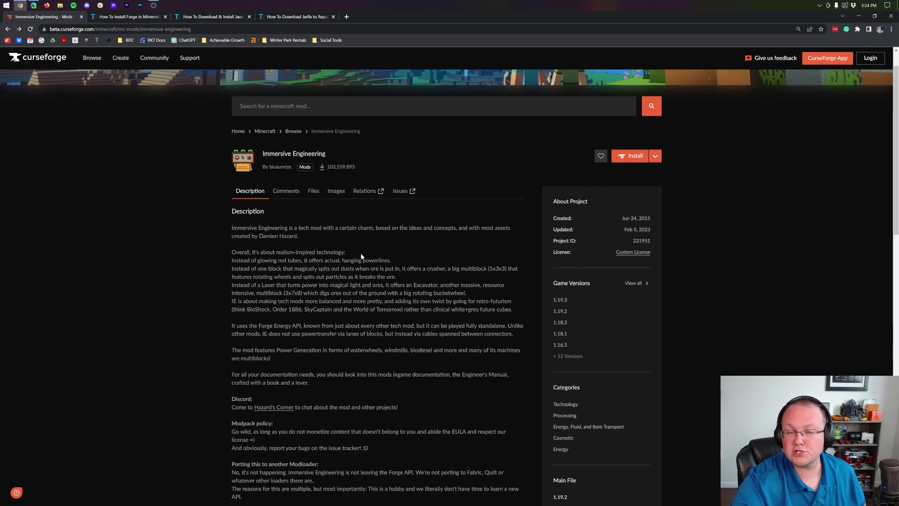
Download the ImmersiveEngineering-1.19.3-9.2.0-160 mod file for Minecraft 1.19.3 from the project's recent files
{"action": "scroll", "coordinate": [600, 193], "scroll_direction": "down", "scroll_amount": 10}
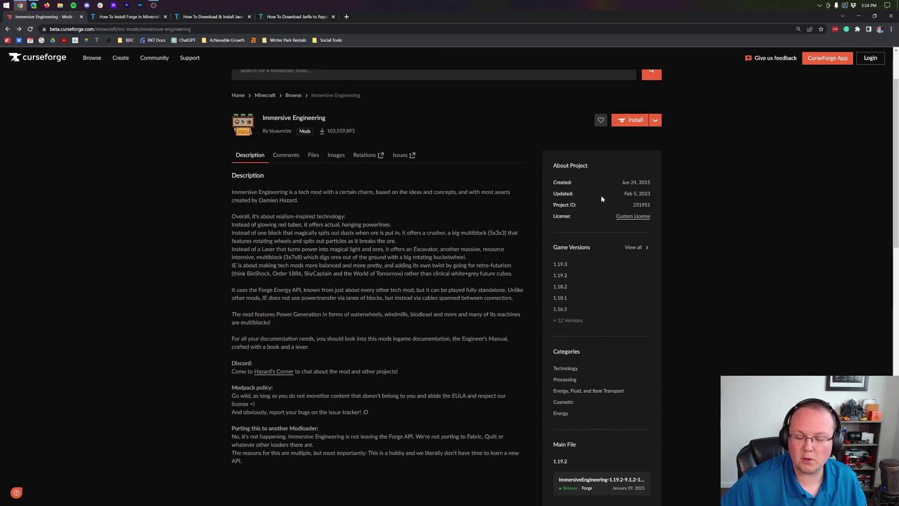
{"action": "scroll", "coordinate": [550, 141], "scroll_direction": "up", "scroll_amount": 1}
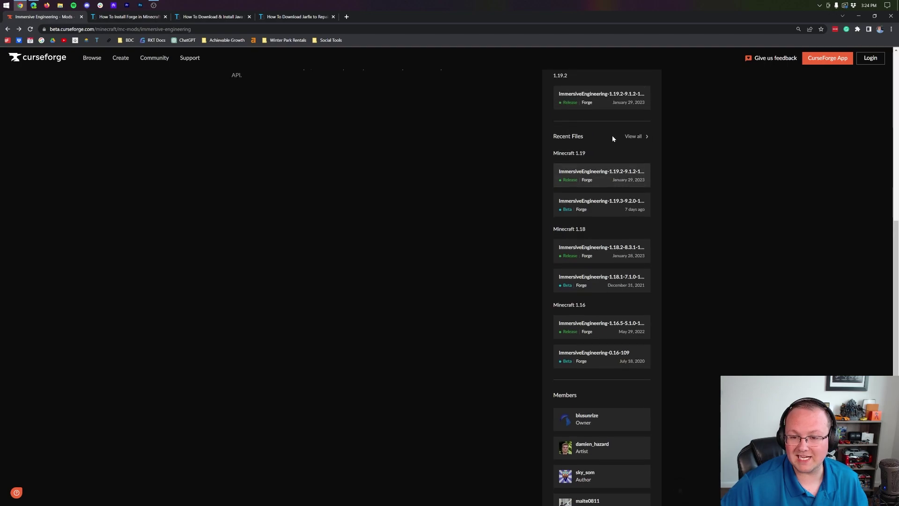
{"action": "left_click", "coordinate": [591, 202]}
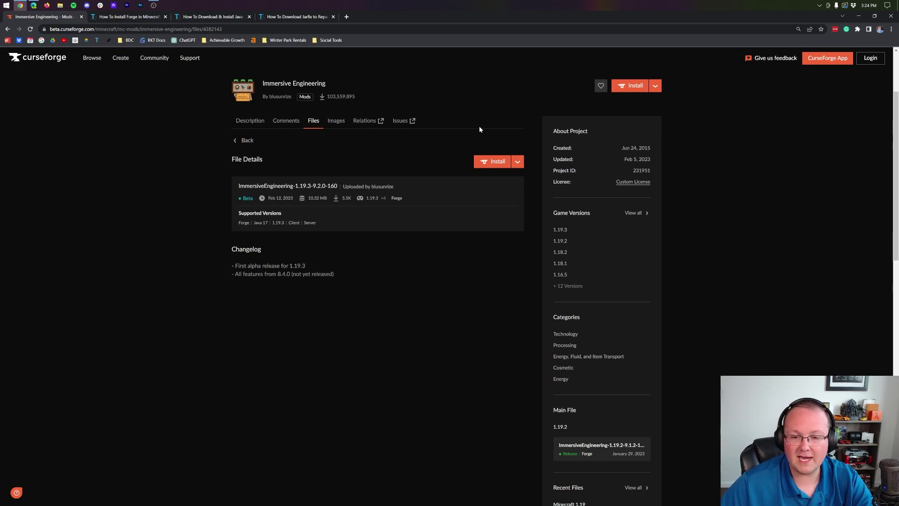
{"action": "left_click", "coordinate": [518, 162]}
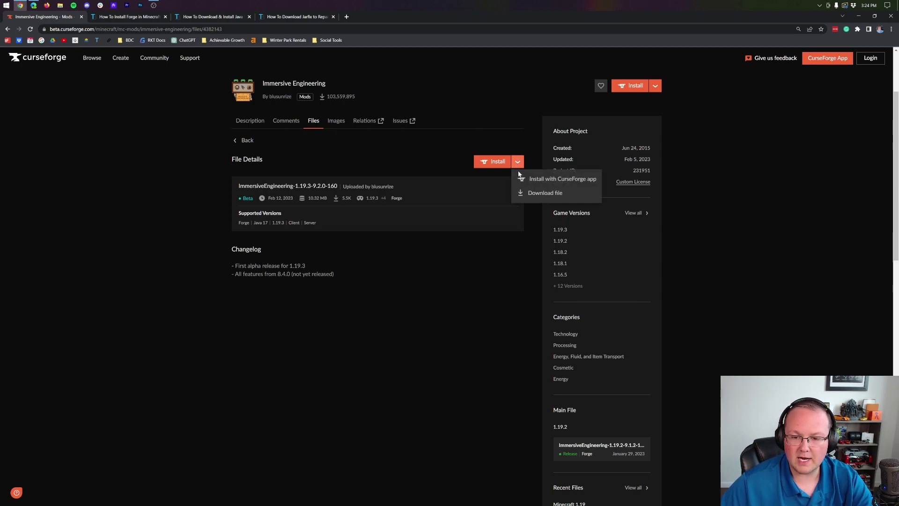
{"action": "left_click", "coordinate": [538, 193]}
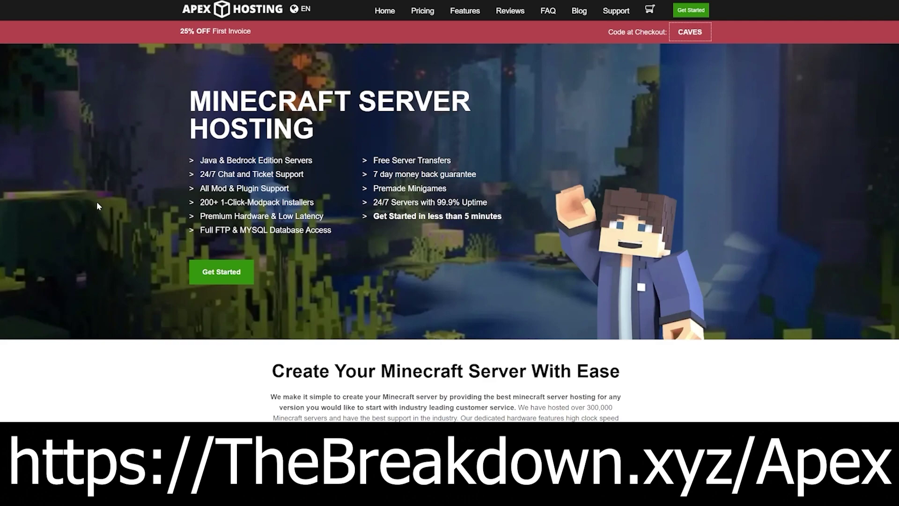
Examine Apex Hosting's Minecraft server features, including premium hardware, quick setup and DDoS protection
{"action": "left_click_drag", "start_coordinate": [199, 176], "coordinate": [324, 219]}
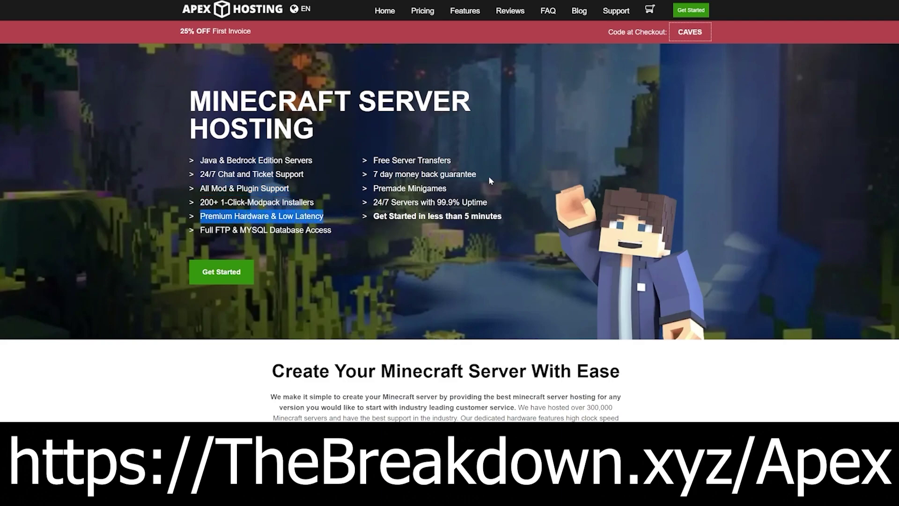
{"action": "left_click_drag", "start_coordinate": [374, 217], "coordinate": [501, 218]}
{"action": "scroll", "coordinate": [493, 261], "scroll_direction": "down", "scroll_amount": 6}
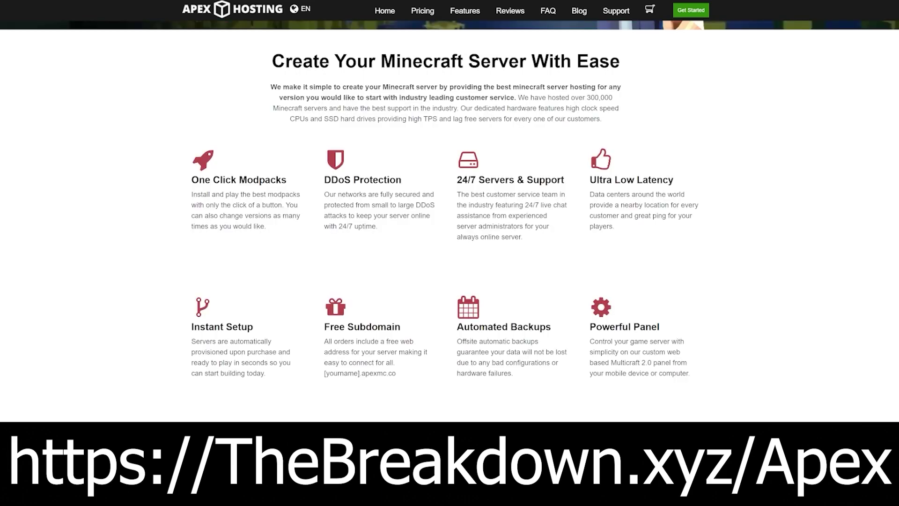
{"action": "left_click_drag", "start_coordinate": [325, 206], "coordinate": [347, 216]}
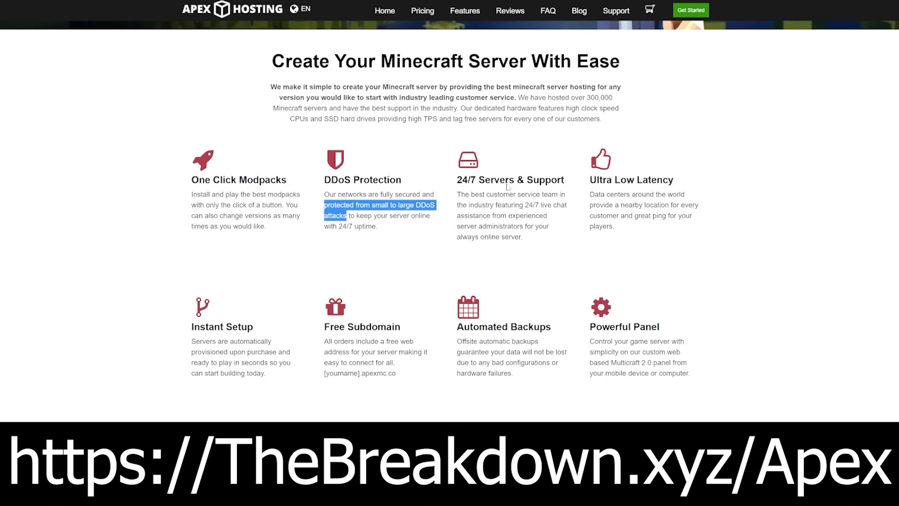
{"action": "left_click", "coordinate": [554, 241]}
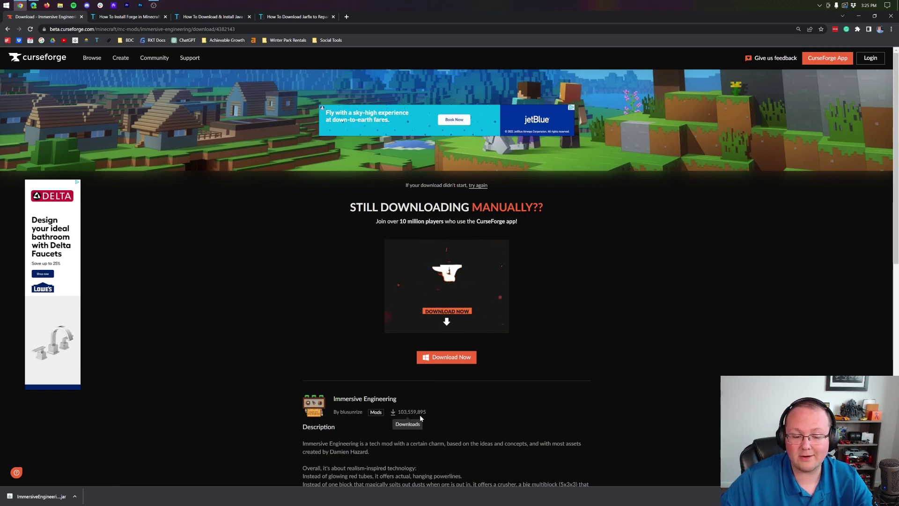
Switch to the How To Install Forge in Minecraft guide and review its troubleshooting topics
{"action": "scroll", "coordinate": [420, 415], "scroll_direction": "down", "scroll_amount": 3}
{"action": "scroll", "coordinate": [419, 415], "scroll_direction": "up", "scroll_amount": 3}
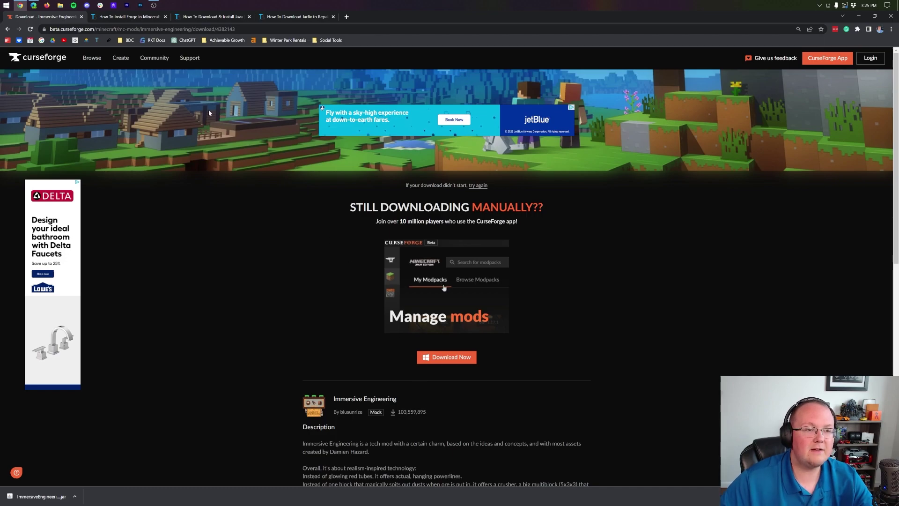
{"action": "left_click", "coordinate": [136, 16]}
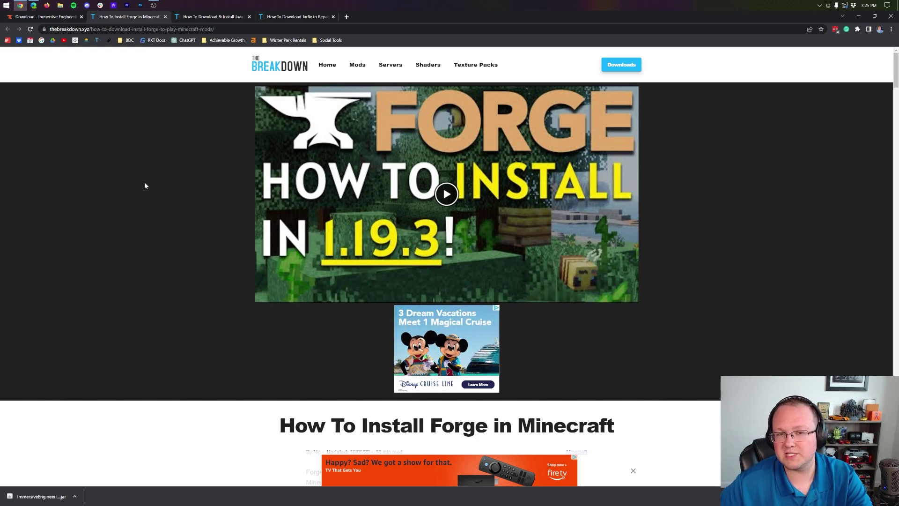
{"action": "scroll", "coordinate": [140, 215], "scroll_direction": "down", "scroll_amount": 5}
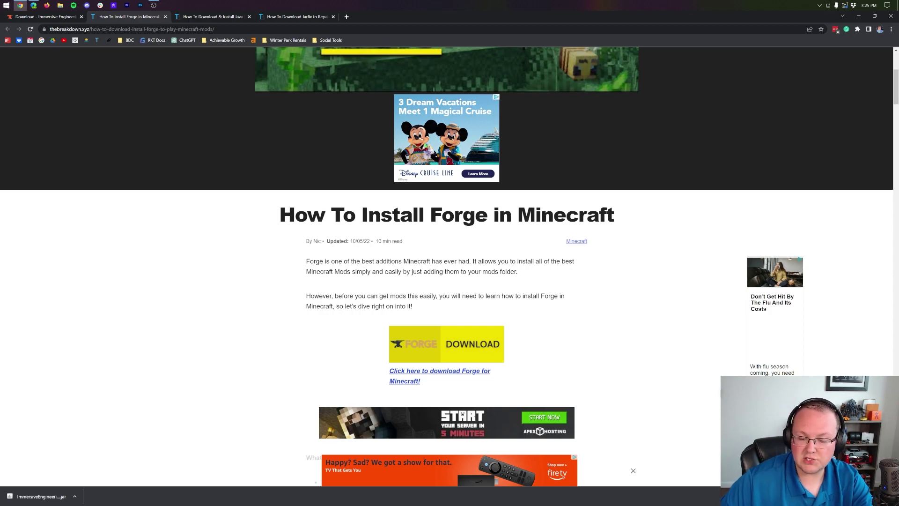
{"action": "scroll", "coordinate": [235, 275], "scroll_direction": "down", "scroll_amount": 8}
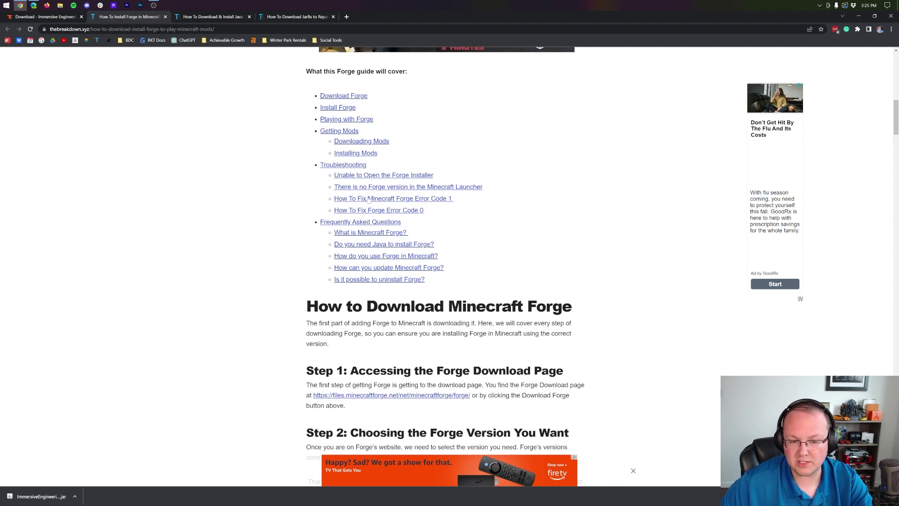
{"action": "left_click_drag", "start_coordinate": [423, 210], "coordinate": [300, 169]}
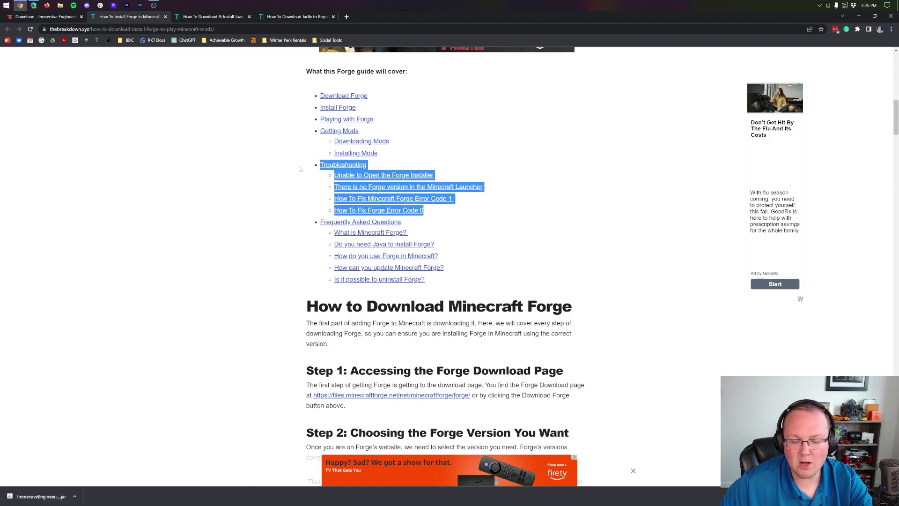
{"action": "left_click", "coordinate": [483, 206]}
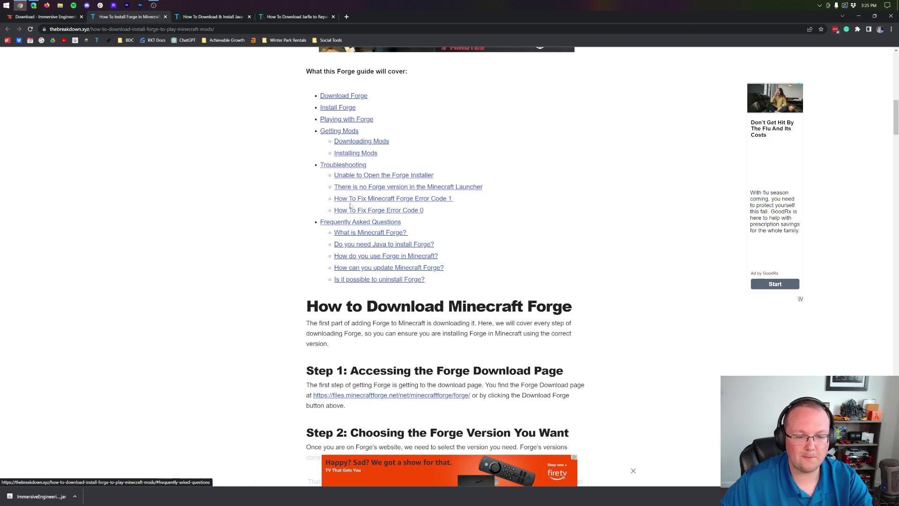
Open the official Forge download page through the download link in the installation guide
{"action": "scroll", "coordinate": [566, 225], "scroll_direction": "up", "scroll_amount": 8}
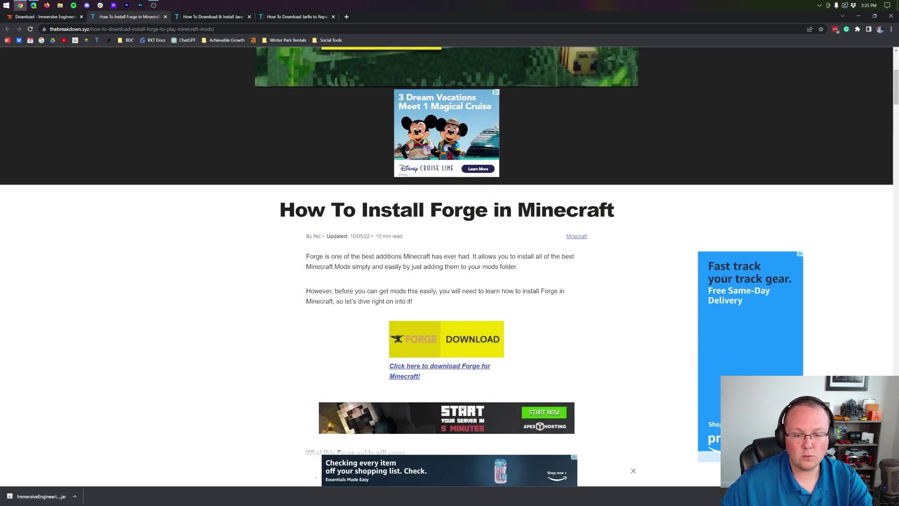
{"action": "scroll", "coordinate": [448, 217], "scroll_direction": "down", "scroll_amount": 3}
{"action": "left_click", "coordinate": [449, 218]}
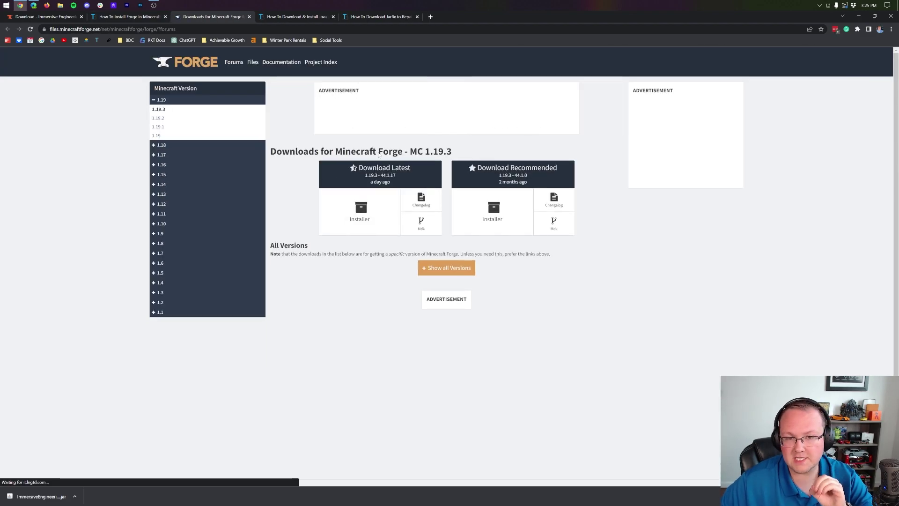
Download the latest Forge installer for Minecraft 1.19.3, version 44.1.17, skipping past the advertisement page
{"action": "left_click_drag", "start_coordinate": [409, 151], "coordinate": [464, 147]}
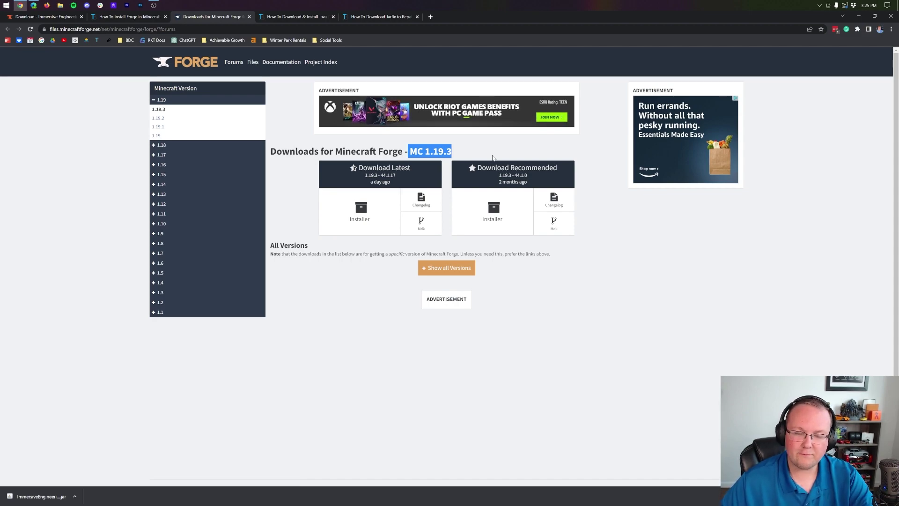
{"action": "left_click", "coordinate": [492, 158]}
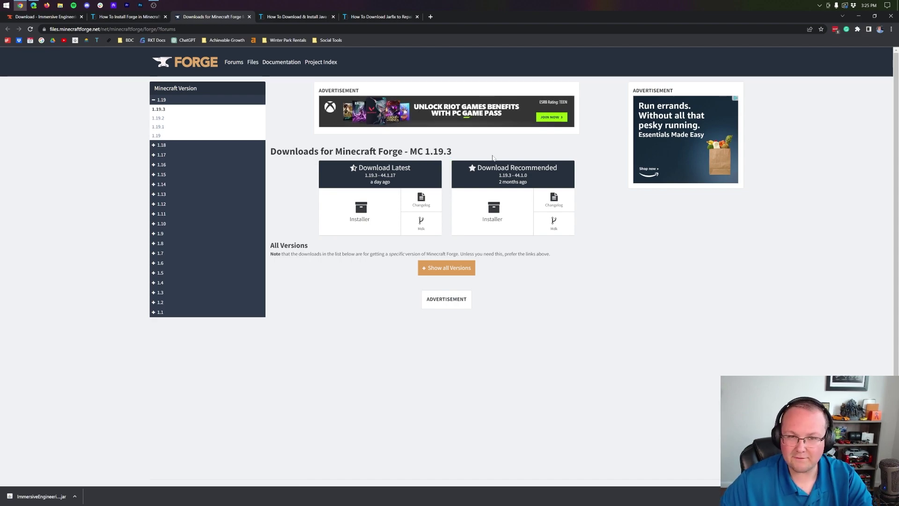
{"action": "left_click", "coordinate": [178, 100]}
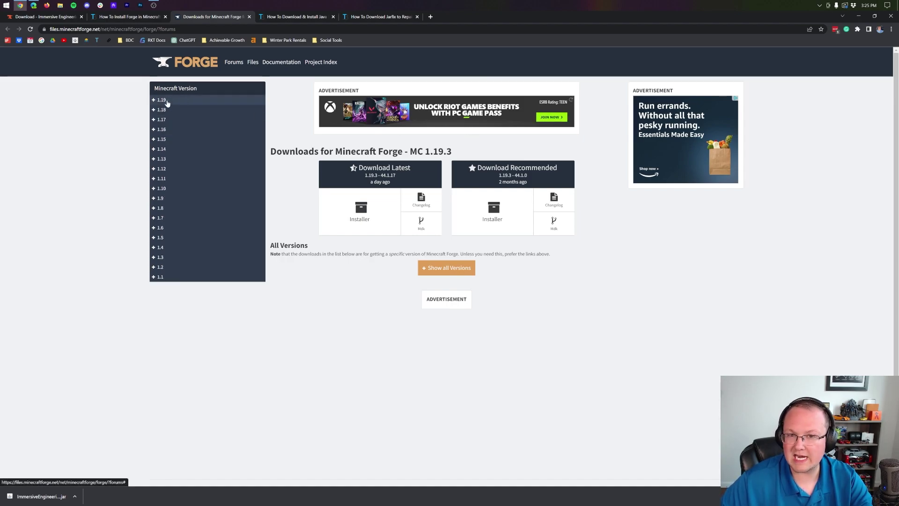
{"action": "left_click", "coordinate": [167, 101]}
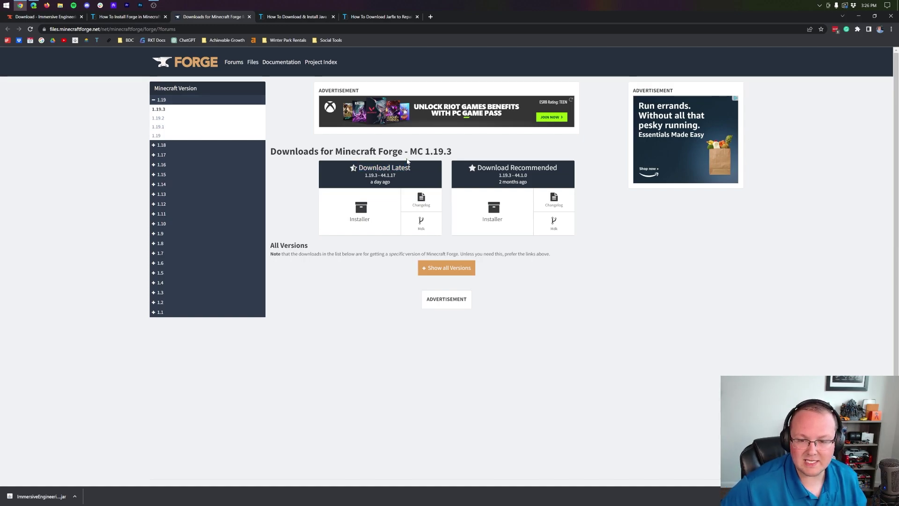
{"action": "left_click", "coordinate": [367, 219]}
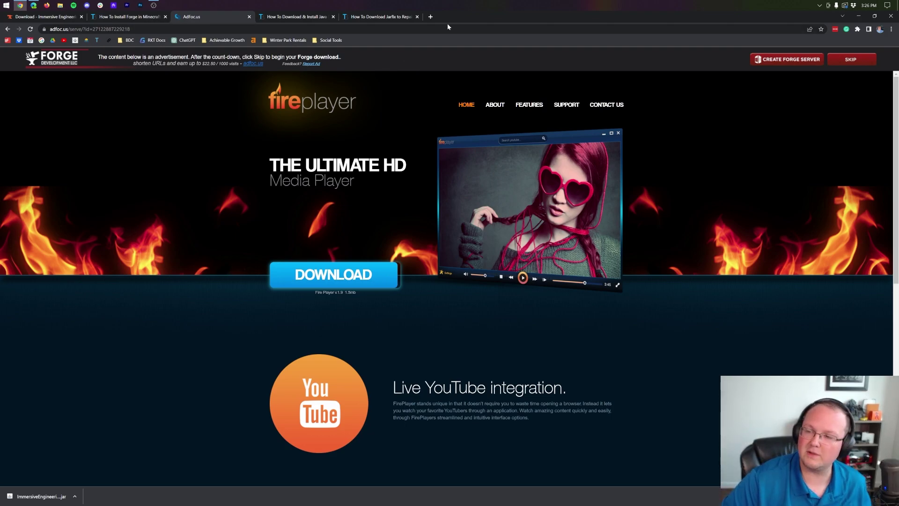
{"action": "left_click", "coordinate": [849, 61]}
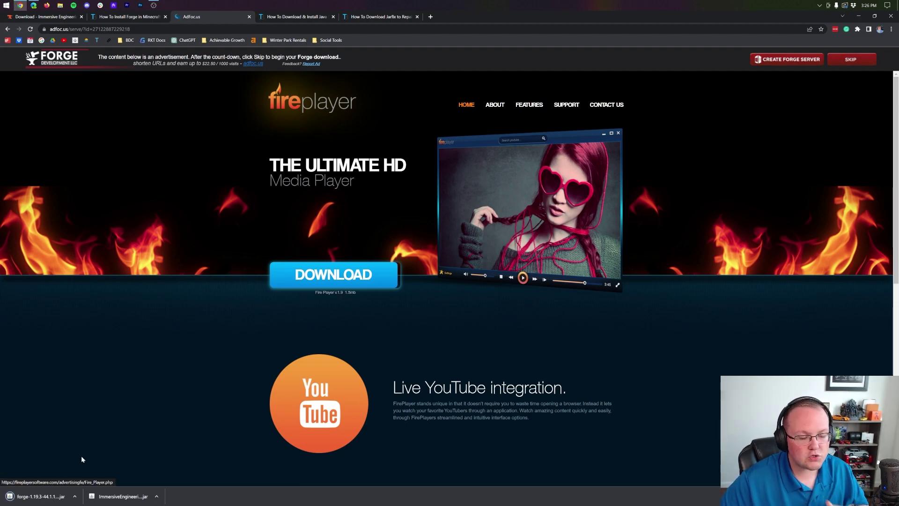
{"action": "left_click", "coordinate": [53, 501]}
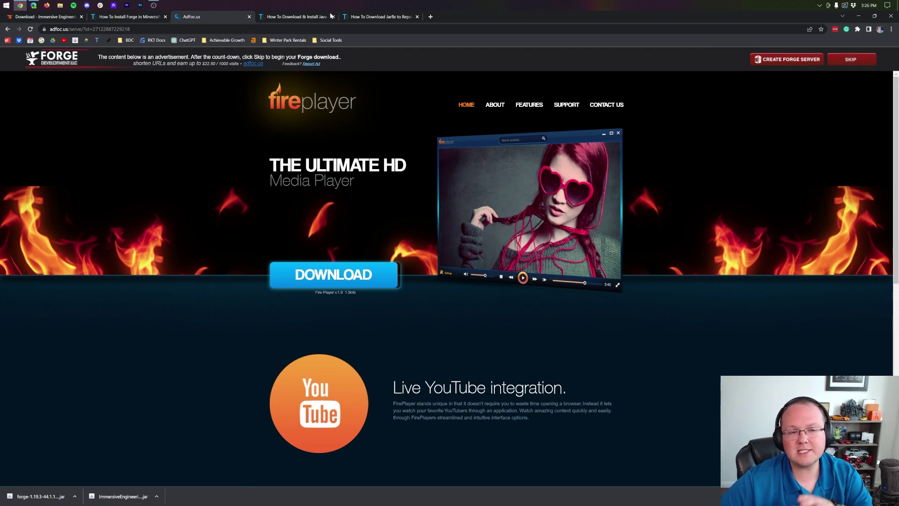
View the Java installation guide briefly, minimize the browser, and open the Downloads folder in File Explorer
{"action": "left_click", "coordinate": [307, 16]}
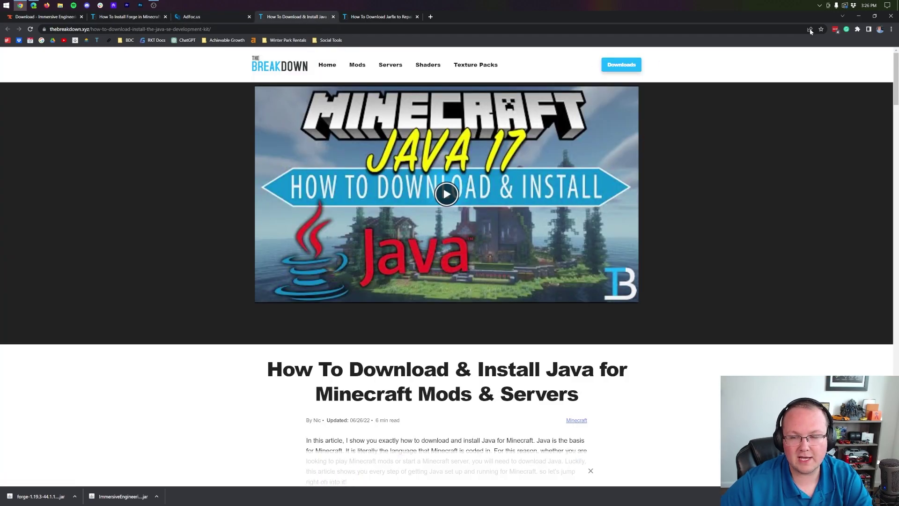
{"action": "left_click", "coordinate": [859, 16]}
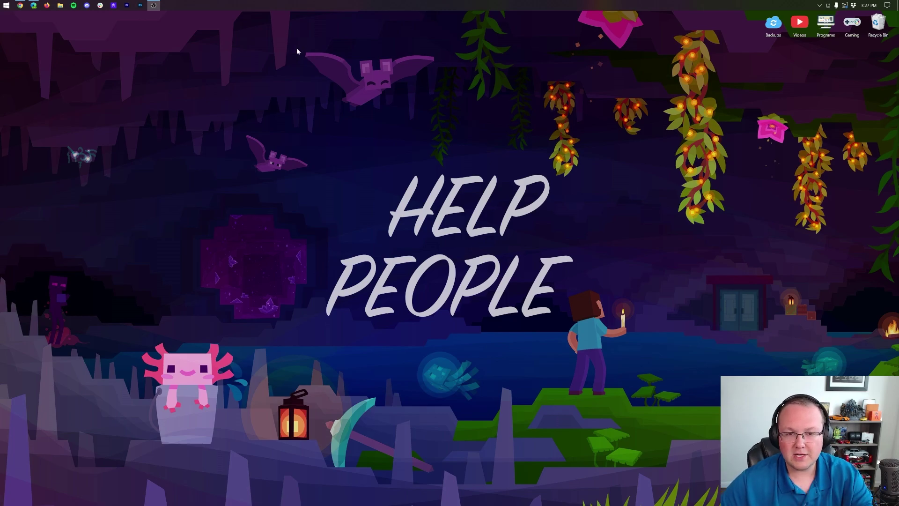
{"action": "left_click", "coordinate": [2, 2]}
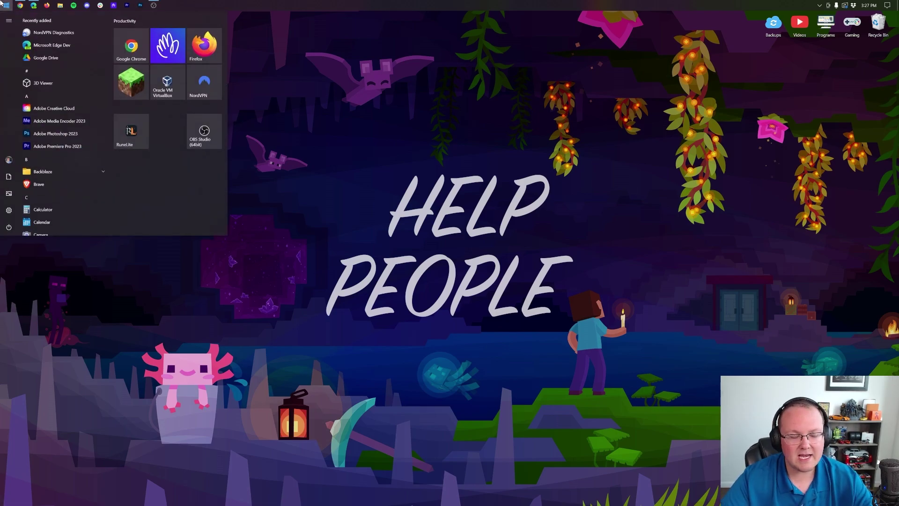
{"action": "type", "text": "file"}
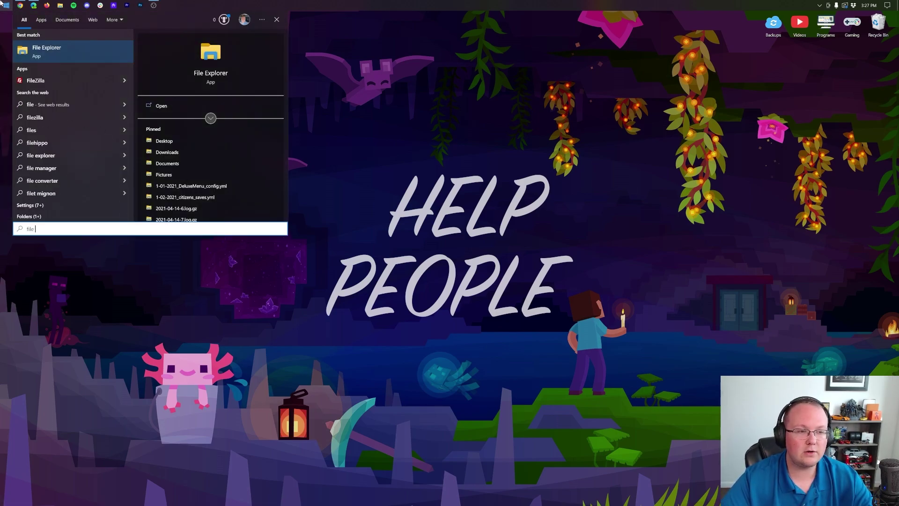
{"action": "left_click", "coordinate": [56, 54]}
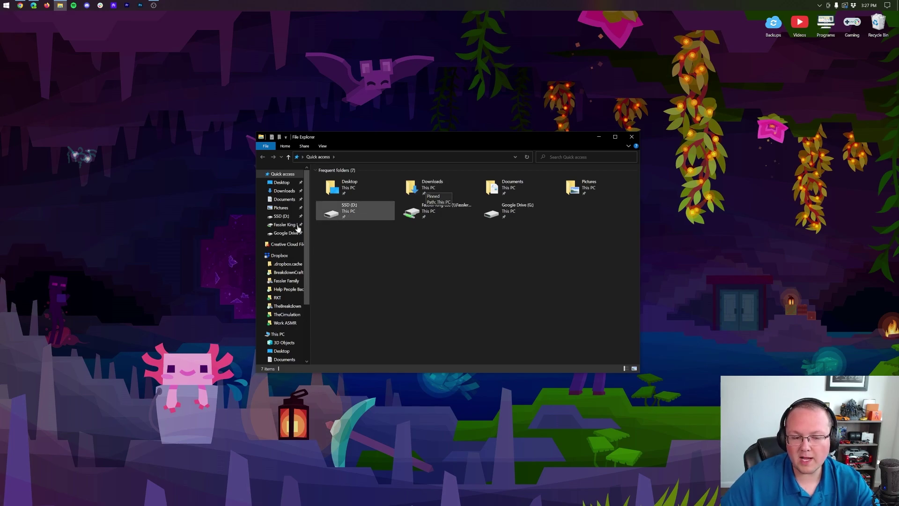
{"action": "scroll", "coordinate": [281, 243], "scroll_direction": "down", "scroll_amount": 3}
{"action": "left_click", "coordinate": [287, 270]}
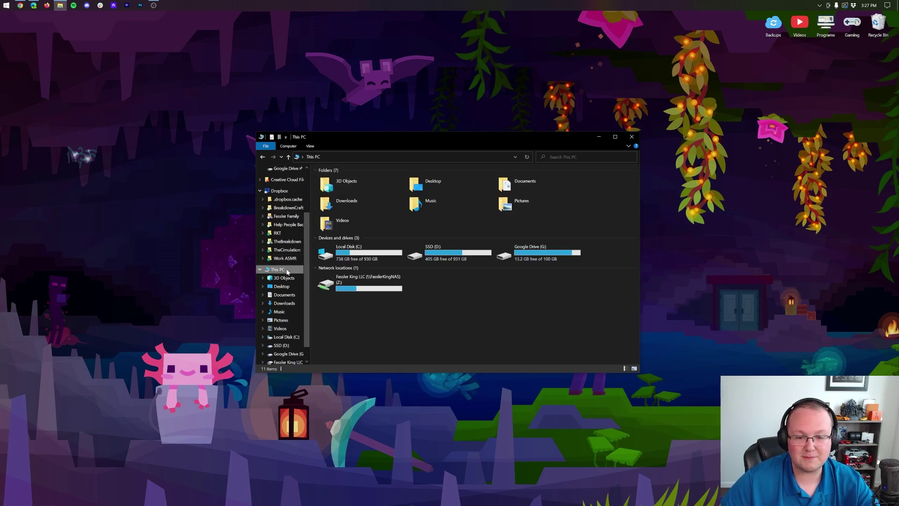
{"action": "left_click", "coordinate": [331, 209]}
{"action": "double_click", "coordinate": [331, 209]}
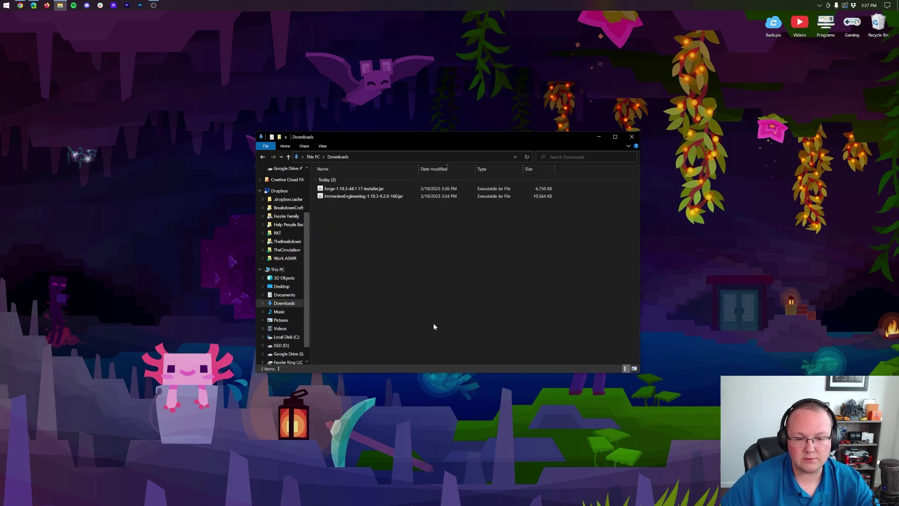
Move the Forge installer and the Immersive Engineering jar file from Downloads to the desktop, and close File Explorer
{"action": "left_click_drag", "start_coordinate": [386, 265], "coordinate": [469, 107]}
{"action": "left_click", "coordinate": [632, 137]}
{"action": "left_click_drag", "start_coordinate": [379, 135], "coordinate": [407, 99]}
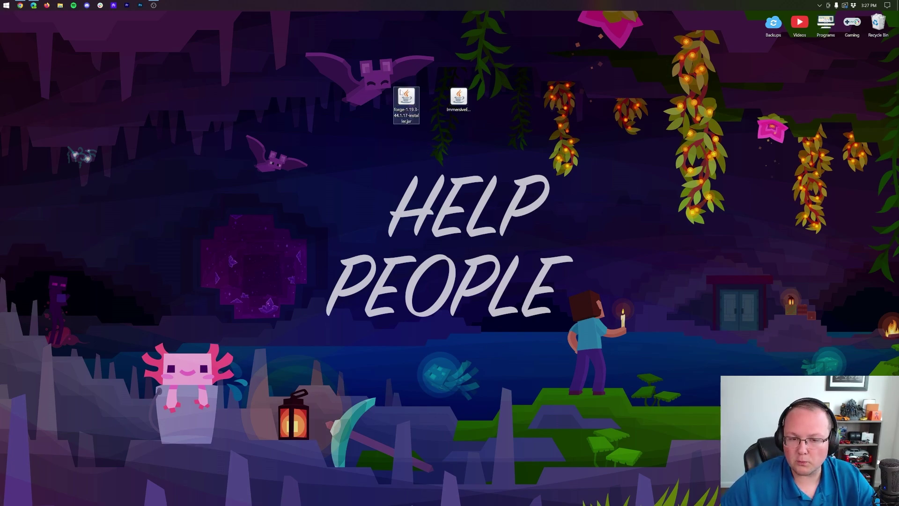
{"action": "right_click", "coordinate": [400, 92]}
{"action": "left_click", "coordinate": [437, 139]}
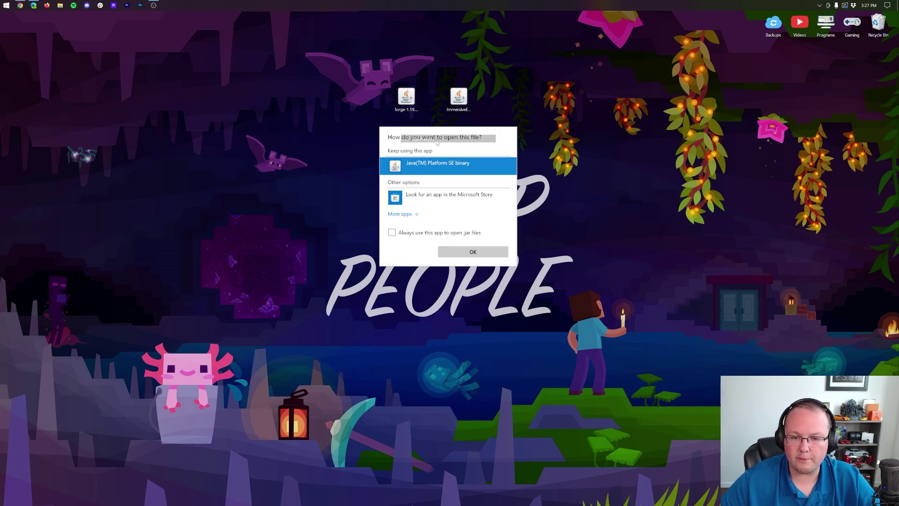
{"action": "left_click", "coordinate": [439, 169]}
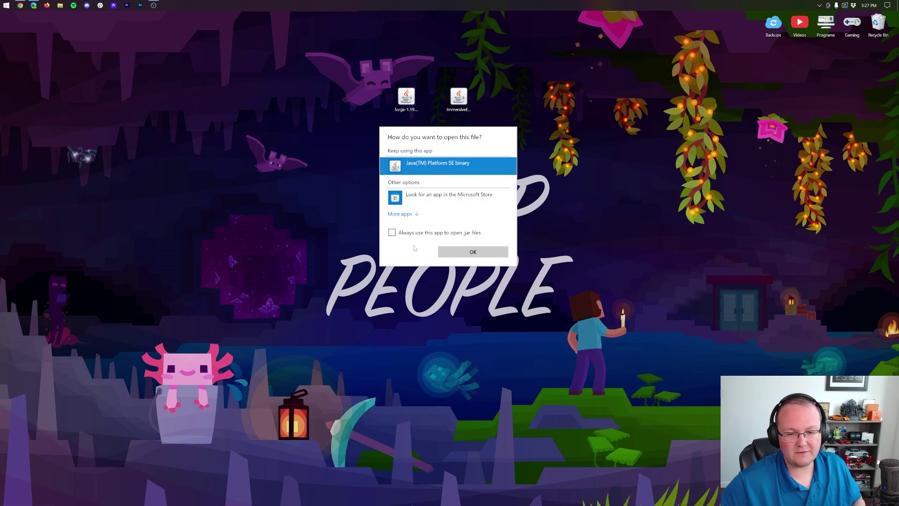
{"action": "left_click", "coordinate": [235, 128]}
Return to the browser and review the download link and topics of the Java installation guide for Minecraft mods
{"action": "mouse_move", "coordinate": [23, 5]}
{"action": "left_click", "coordinate": [37, 42]}
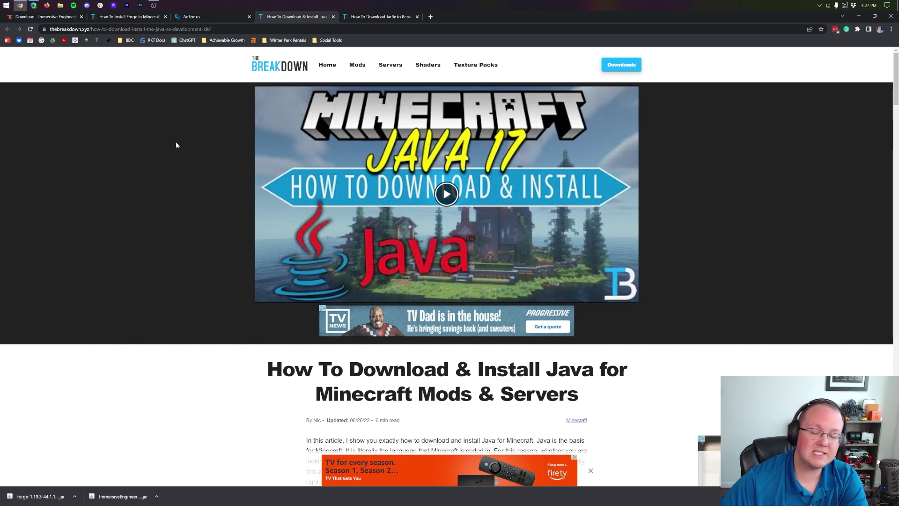
{"action": "scroll", "coordinate": [175, 143], "scroll_direction": "down", "scroll_amount": 6}
{"action": "scroll", "coordinate": [345, 243], "scroll_direction": "down", "scroll_amount": 3}
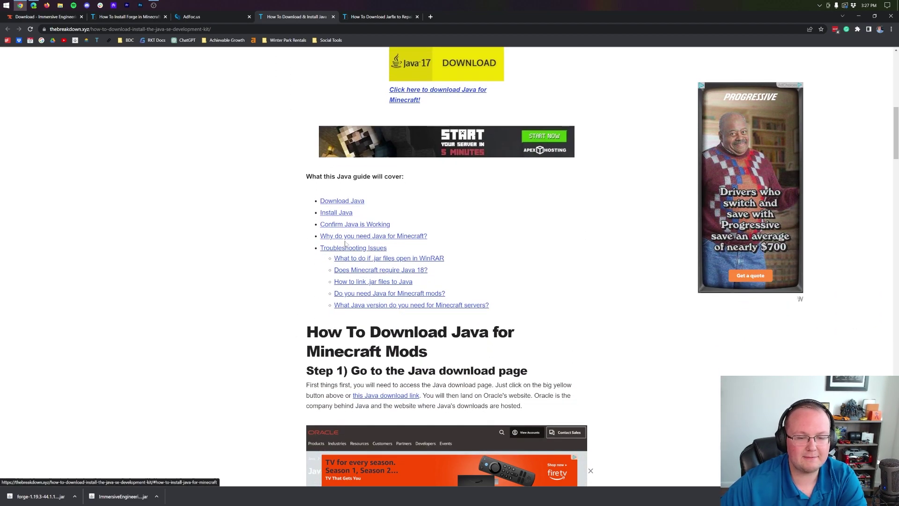
{"action": "scroll", "coordinate": [345, 243], "scroll_direction": "up", "scroll_amount": 6}
{"action": "scroll", "coordinate": [251, 180], "scroll_direction": "up", "scroll_amount": 3}
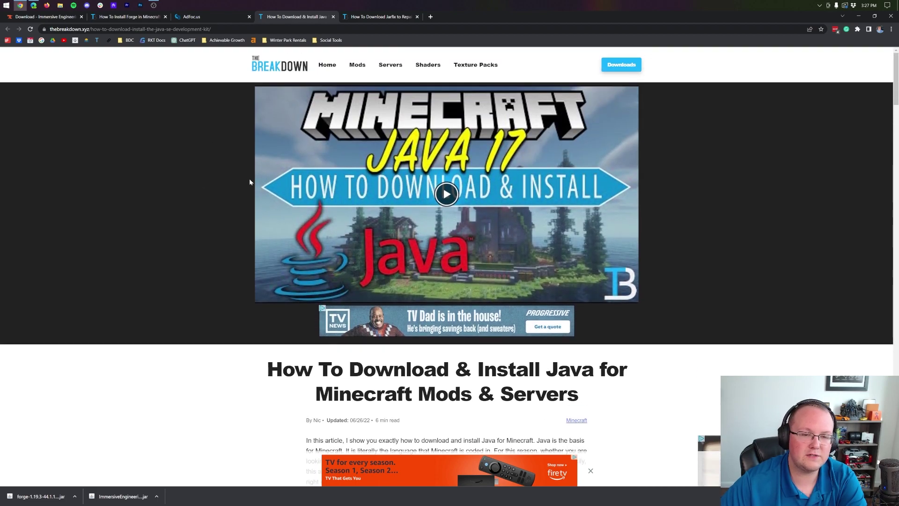
Switch to the Jarfix guide and review its download link and topics on repairing .jar files
{"action": "left_click", "coordinate": [361, 17]}
{"action": "scroll", "coordinate": [166, 139], "scroll_direction": "down", "scroll_amount": 3}
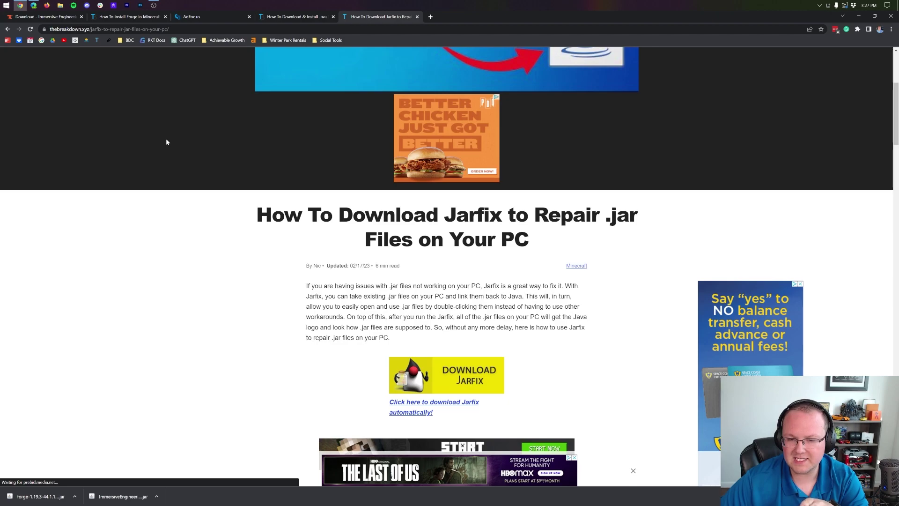
{"action": "scroll", "coordinate": [166, 142], "scroll_direction": "down", "scroll_amount": 4}
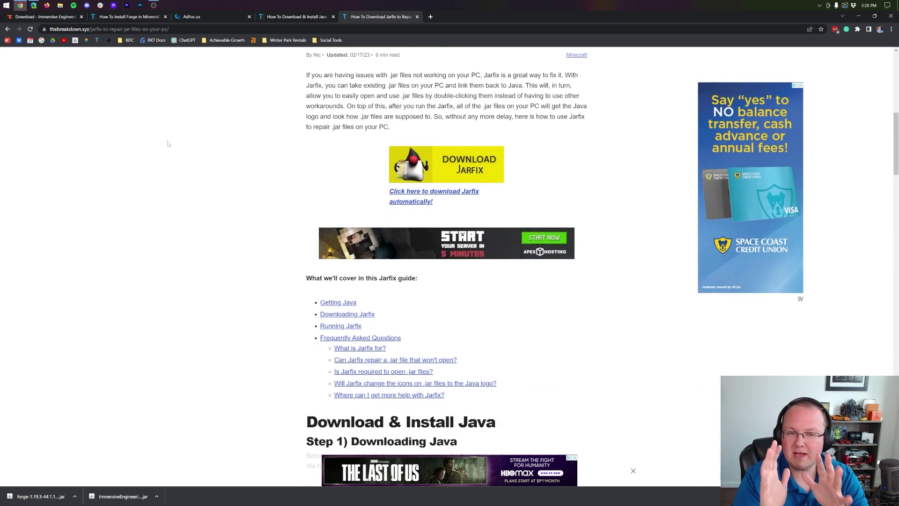
{"action": "scroll", "coordinate": [167, 143], "scroll_direction": "up", "scroll_amount": 8}
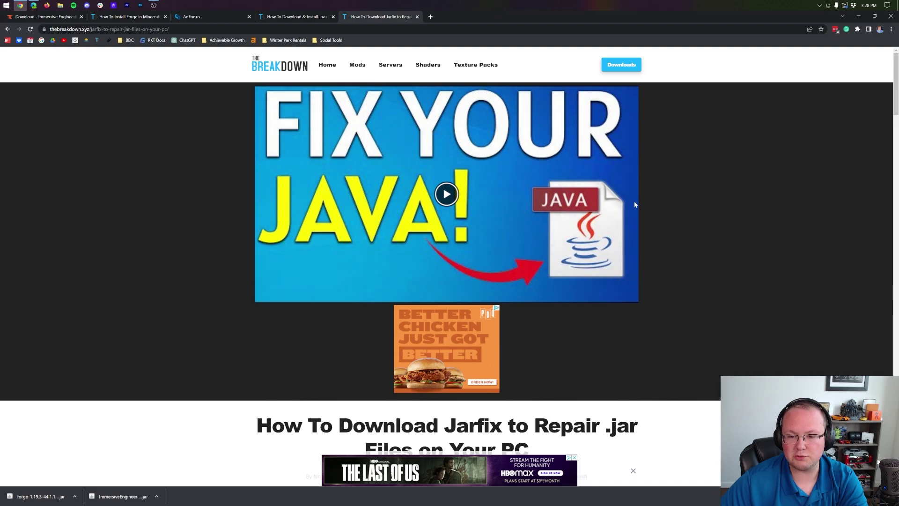
Open the desktop's Forge installer with Java(TM) Platform SE binary and install the Forge client in the default .minecraft folder
{"action": "left_click", "coordinate": [858, 16]}
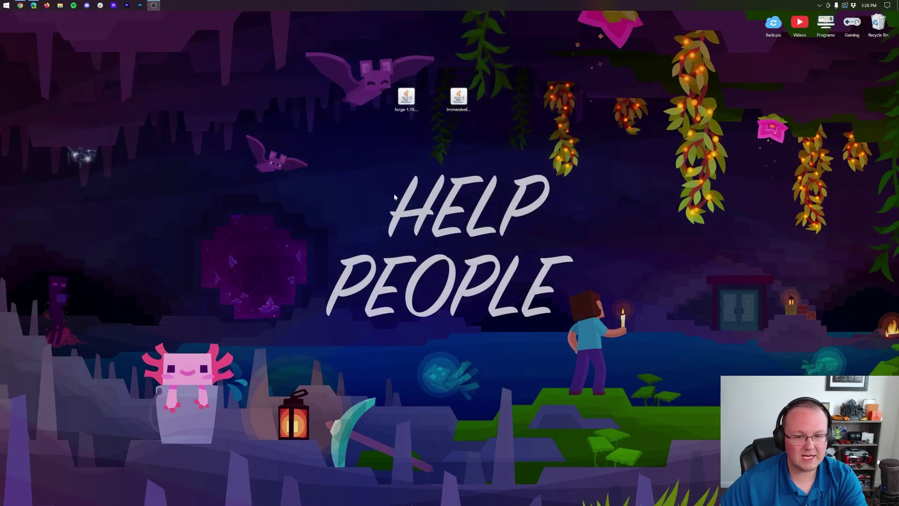
{"action": "right_click", "coordinate": [410, 99]}
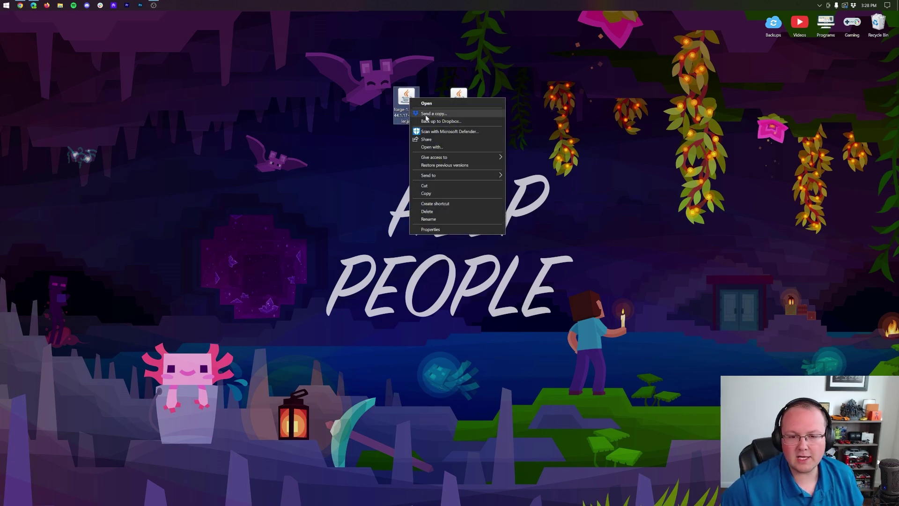
{"action": "left_click", "coordinate": [438, 148]}
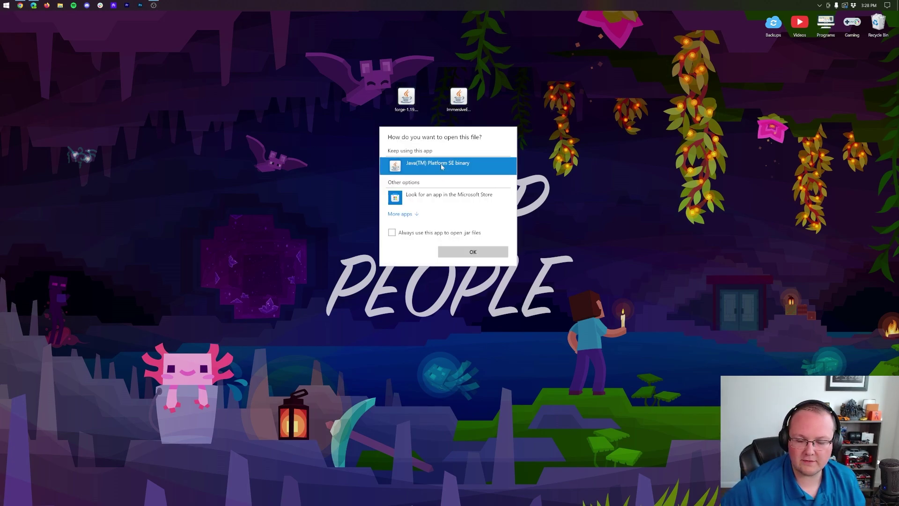
{"action": "left_click", "coordinate": [466, 254]}
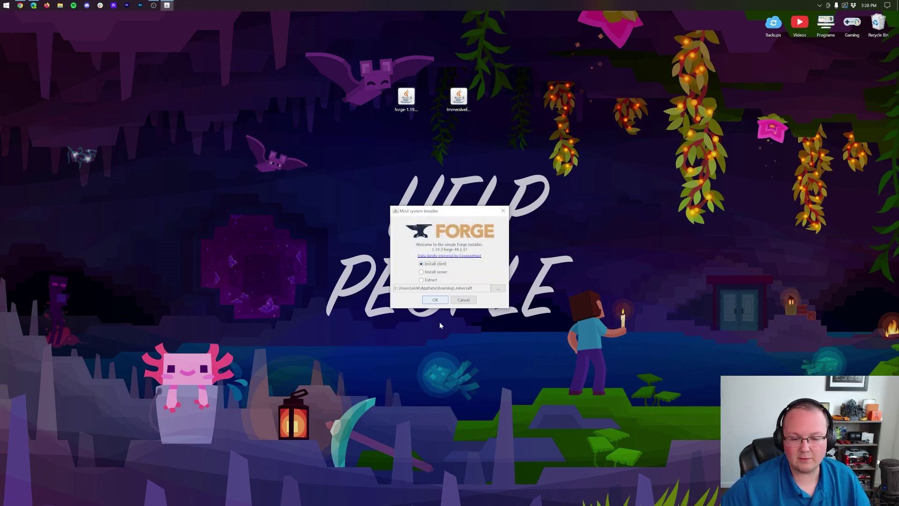
{"action": "left_click", "coordinate": [441, 299]}
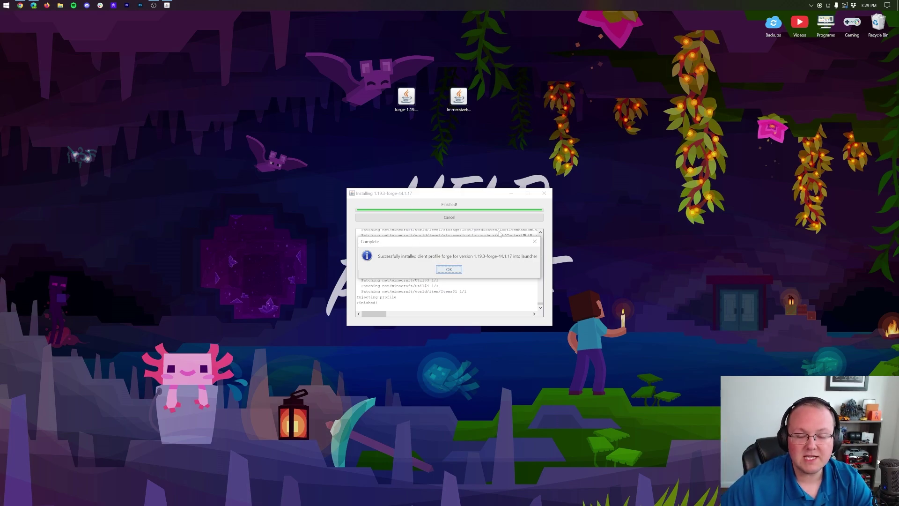
{"action": "left_click", "coordinate": [449, 269]}
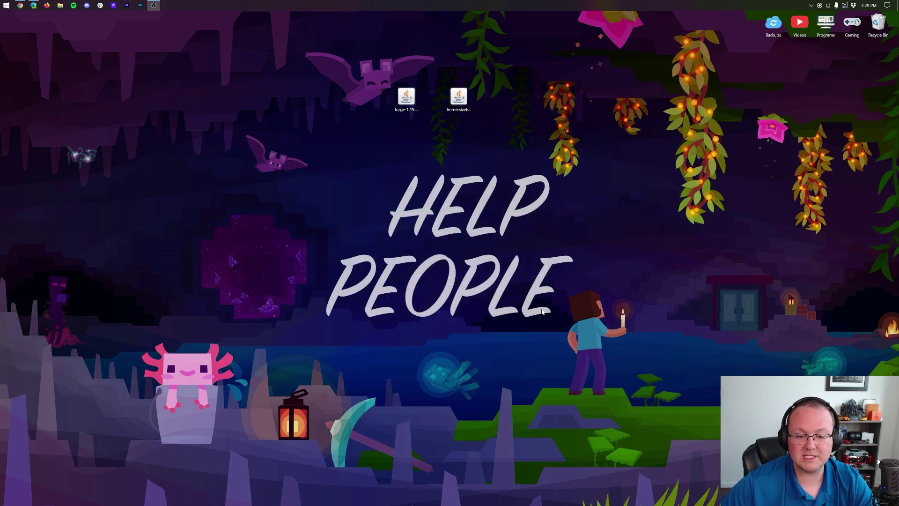
Move the Forge installer from the desktop to the Recycle Bin and open the Minecraft Launcher
{"action": "left_click_drag", "start_coordinate": [406, 97], "coordinate": [870, 15]}
{"action": "key", "text": "super"}
{"action": "key", "text": "super"}
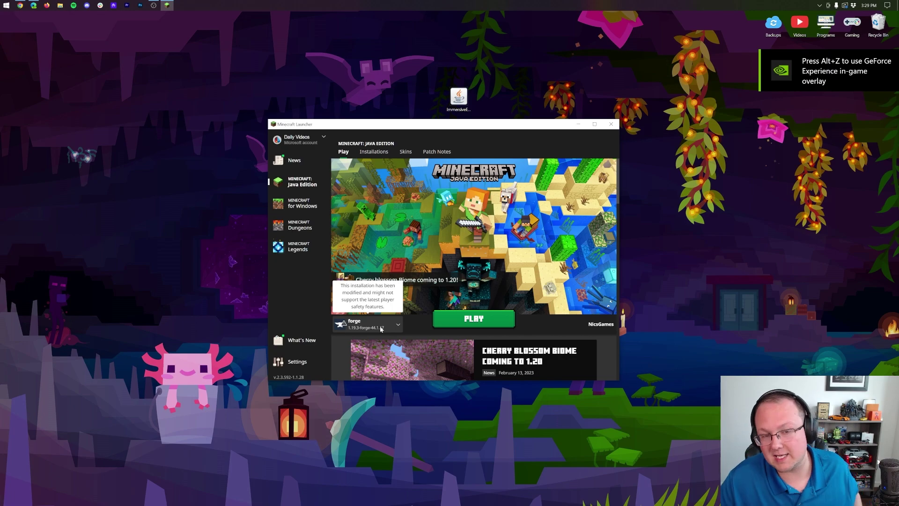
Select the forge installation 1.19.3-forge-44.1.17, start launching it, and cancel the launch
{"action": "left_click", "coordinate": [394, 328]}
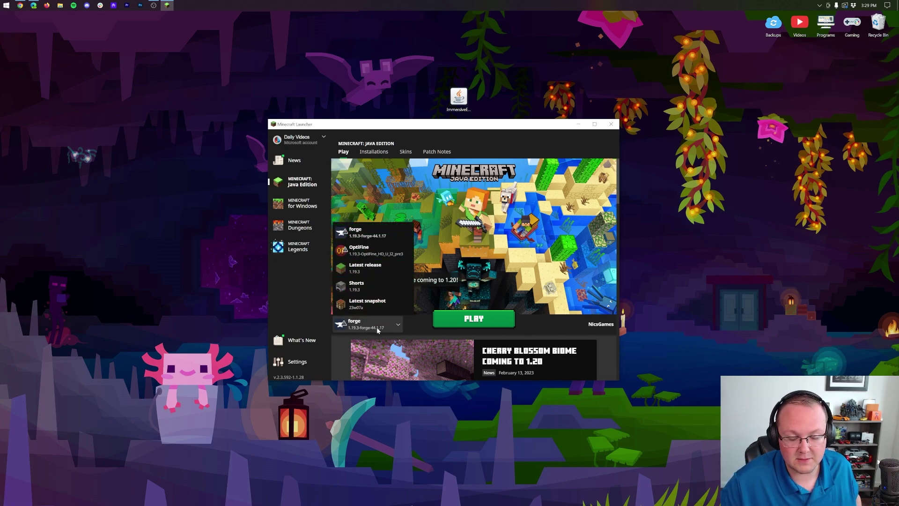
{"action": "left_click", "coordinate": [376, 239]}
{"action": "left_click", "coordinate": [473, 319]}
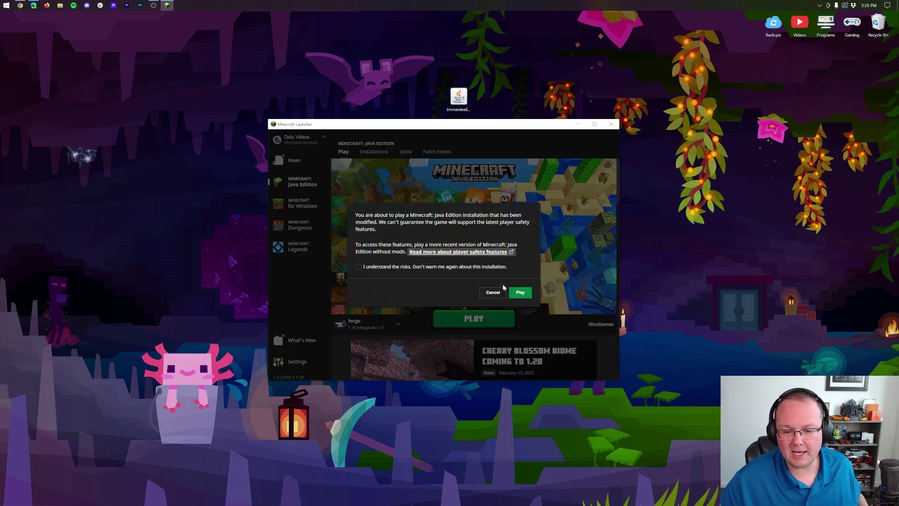
{"action": "left_click", "coordinate": [495, 298]}
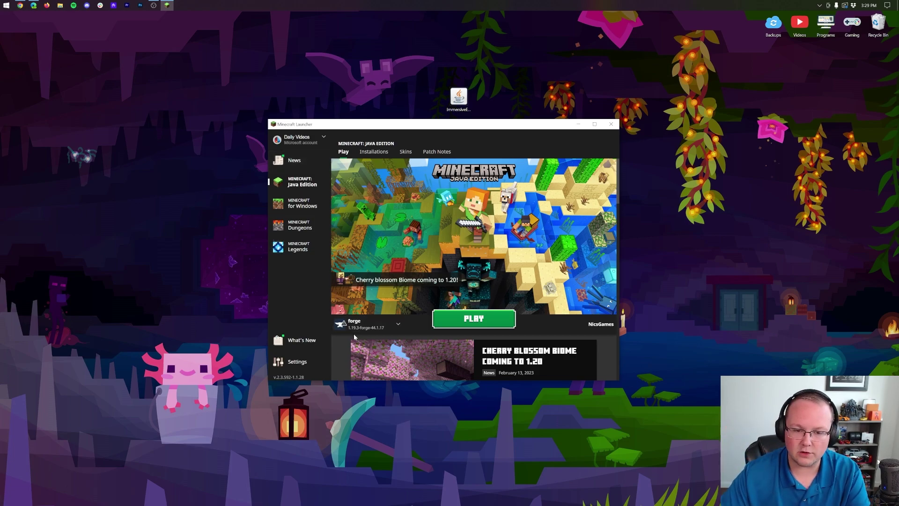
Show the Java Edition installations list with Modded versions included, and try launching the forge installation from it
{"action": "left_click", "coordinate": [375, 157]}
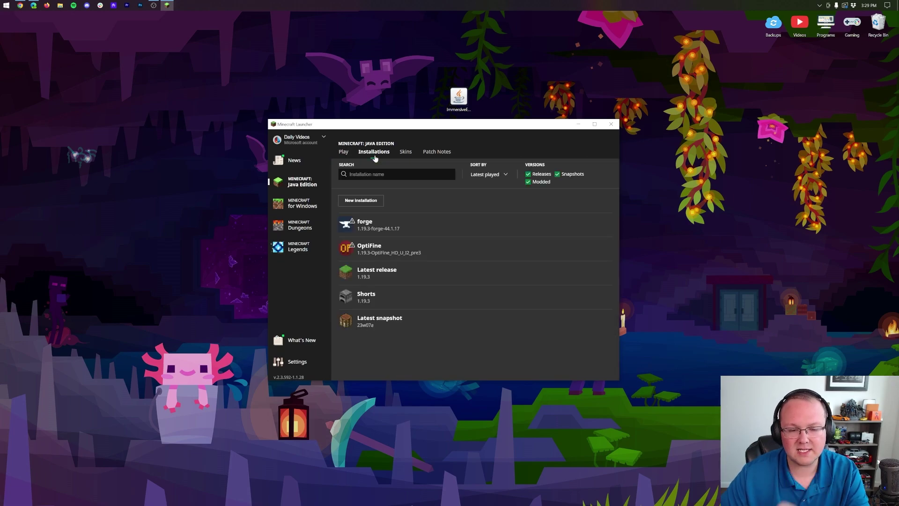
{"action": "left_click", "coordinate": [529, 182]}
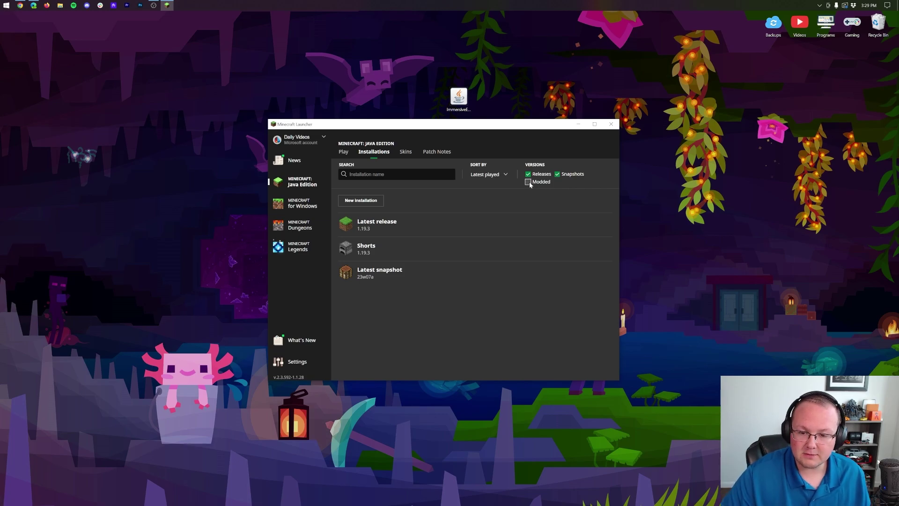
{"action": "left_click", "coordinate": [530, 182]}
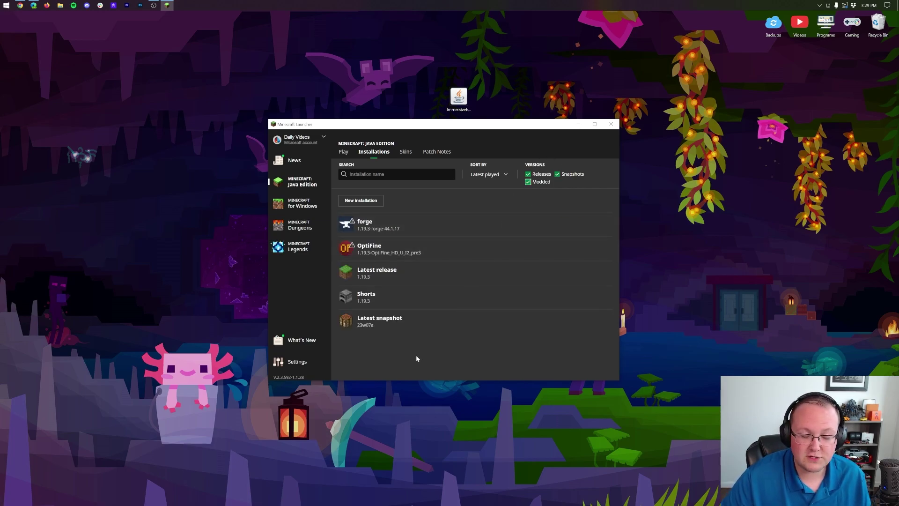
{"action": "left_click", "coordinate": [570, 227]}
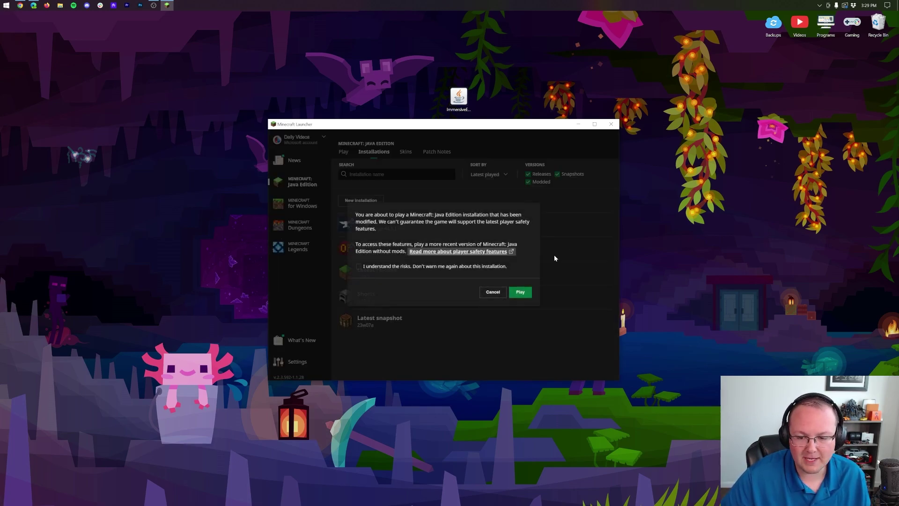
{"action": "left_click", "coordinate": [501, 291]}
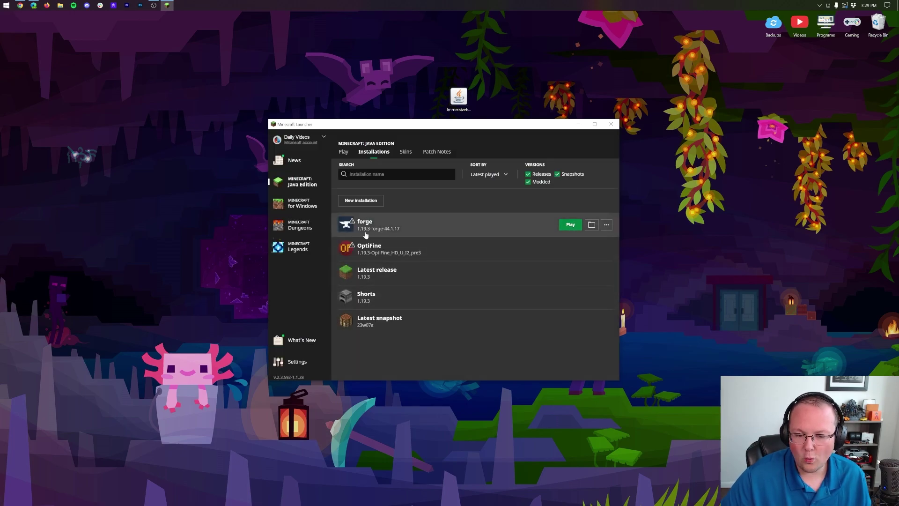
Set up a new installation named "Immersive Engineering 1.19.3" with the version release 1.19.3-forge-44.1.17
{"action": "left_click", "coordinate": [361, 200]}
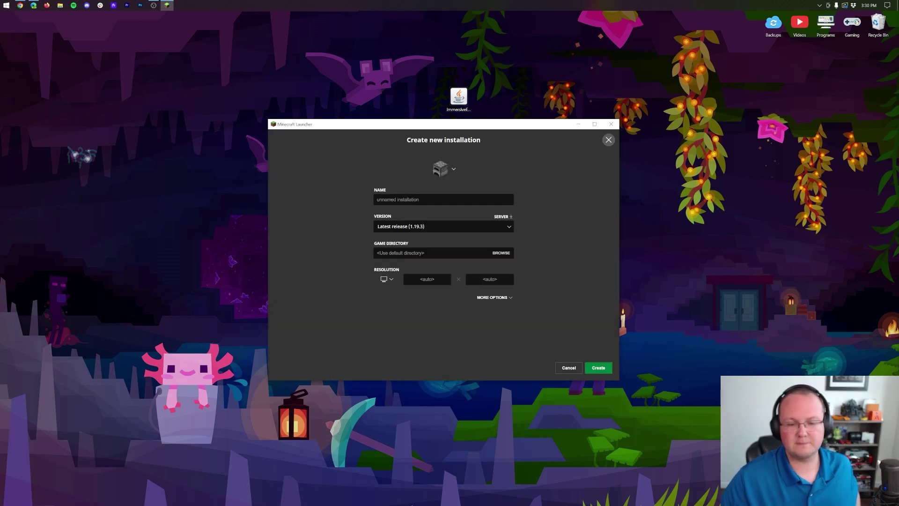
{"action": "type", "text": "Immersive Engineering 1.19.3"}
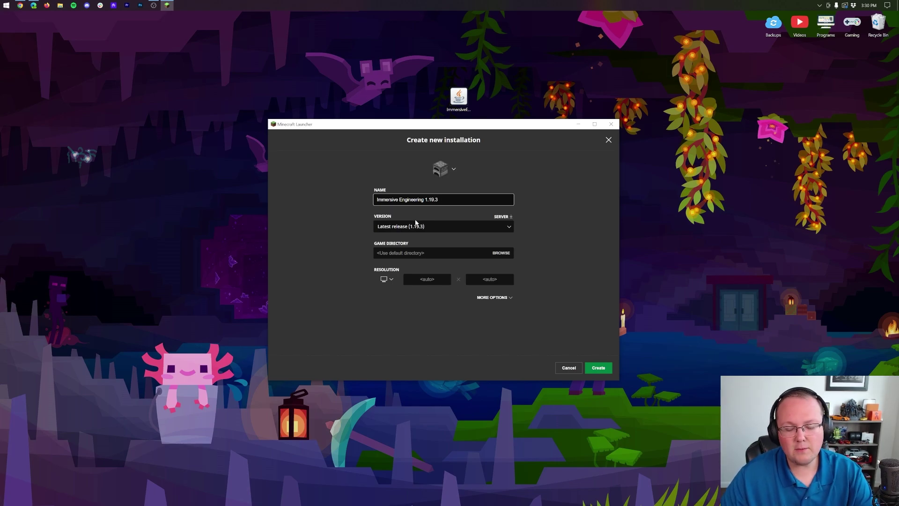
{"action": "left_click", "coordinate": [443, 226]}
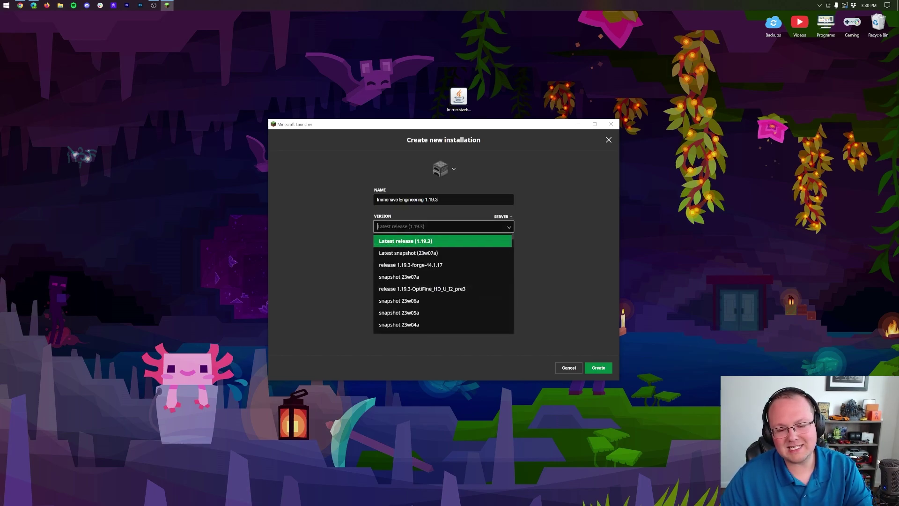
{"action": "left_click", "coordinate": [408, 265]}
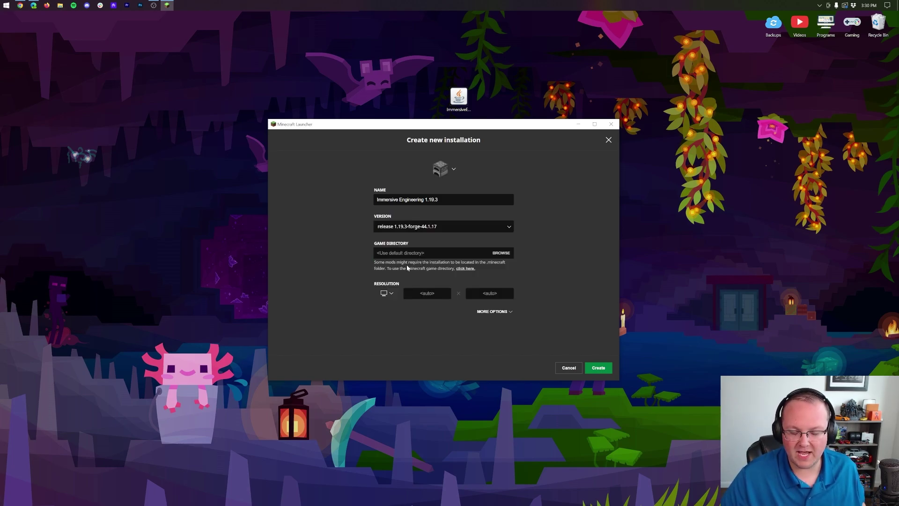
Look through the game versions offered for the new installation without changing the chosen one
{"action": "left_click", "coordinate": [412, 227]}
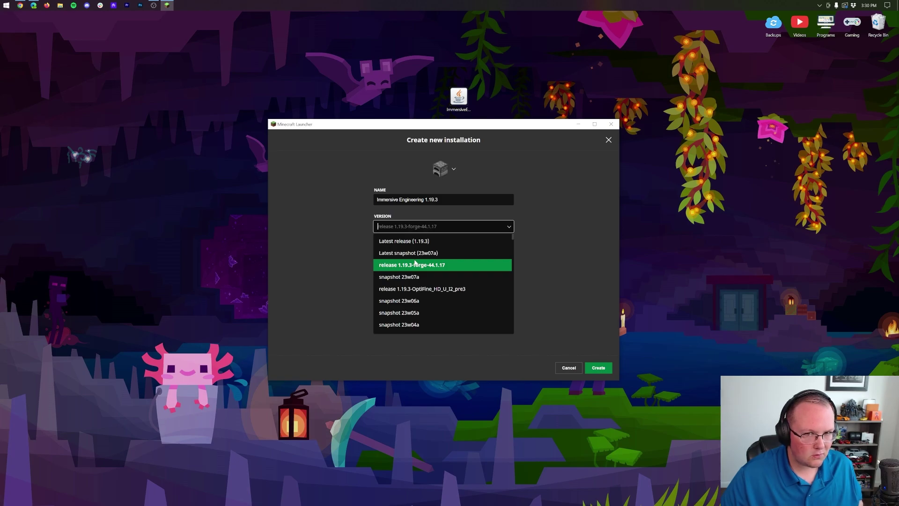
{"action": "scroll", "coordinate": [415, 262], "scroll_direction": "down", "scroll_amount": 20}
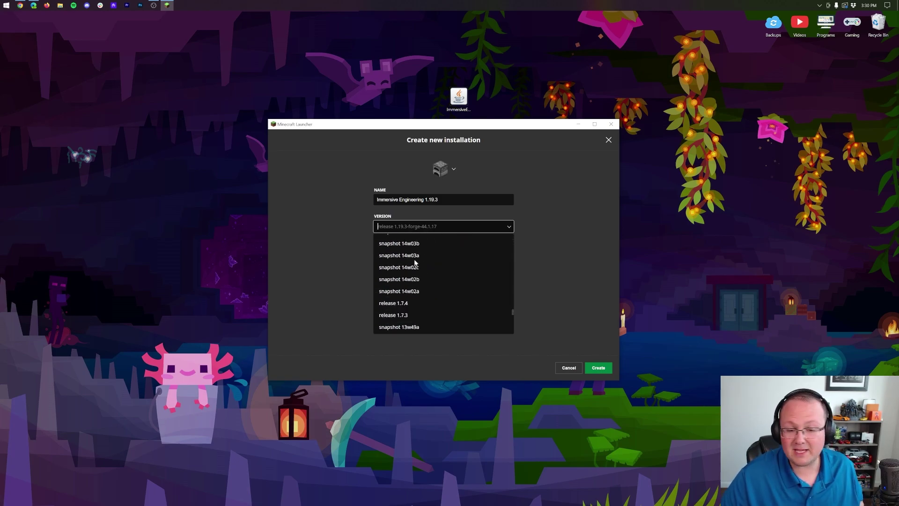
{"action": "scroll", "coordinate": [415, 263], "scroll_direction": "down", "scroll_amount": 10}
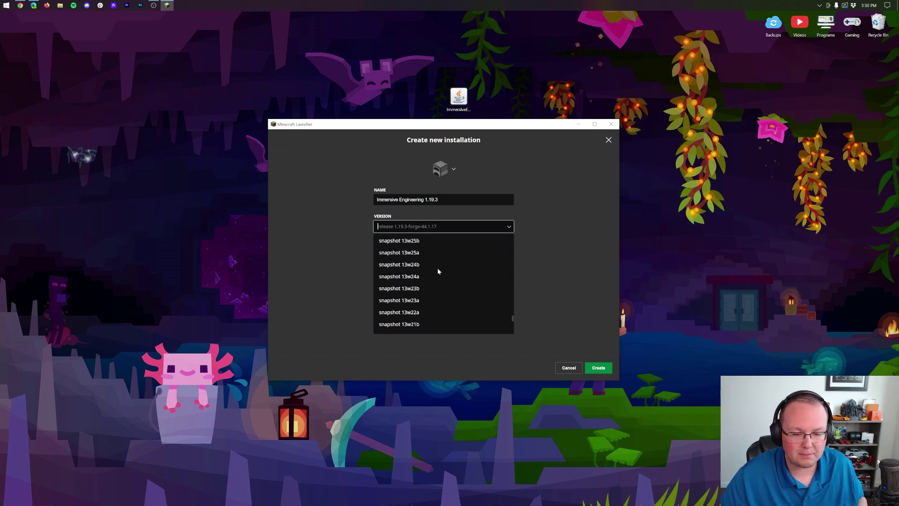
{"action": "scroll", "coordinate": [438, 270], "scroll_direction": "up", "scroll_amount": 15}
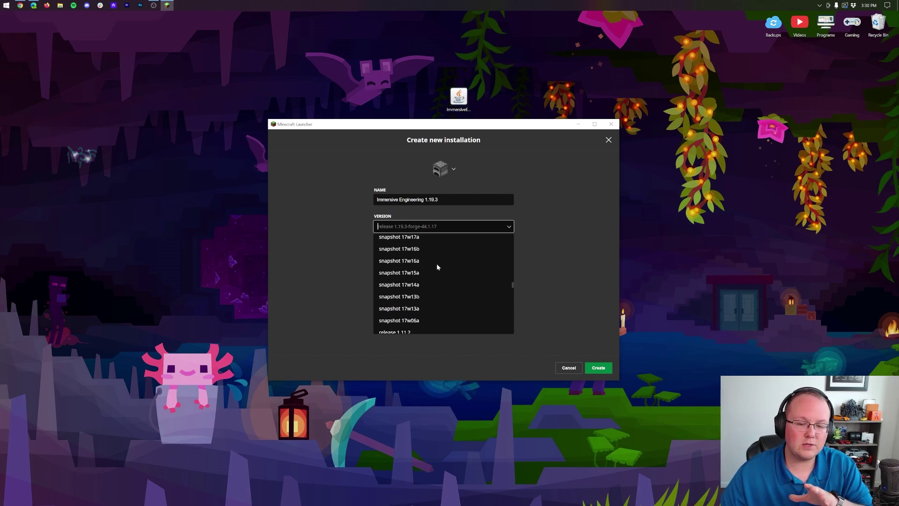
{"action": "scroll", "coordinate": [437, 281], "scroll_direction": "up", "scroll_amount": 5}
{"action": "left_click", "coordinate": [552, 239]}
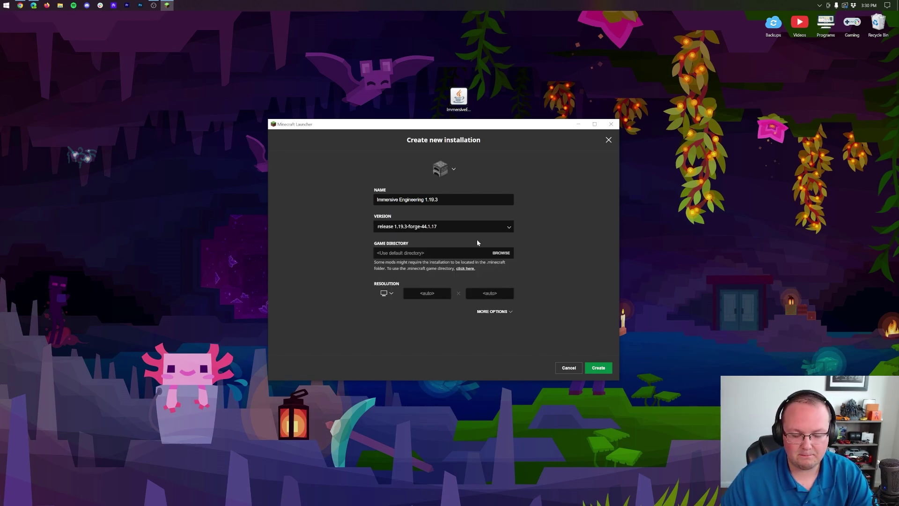
Set the new installation's resolution to 1920 x 1080 and create the installation
{"action": "left_click", "coordinate": [387, 293]}
{"action": "left_click", "coordinate": [387, 269]}
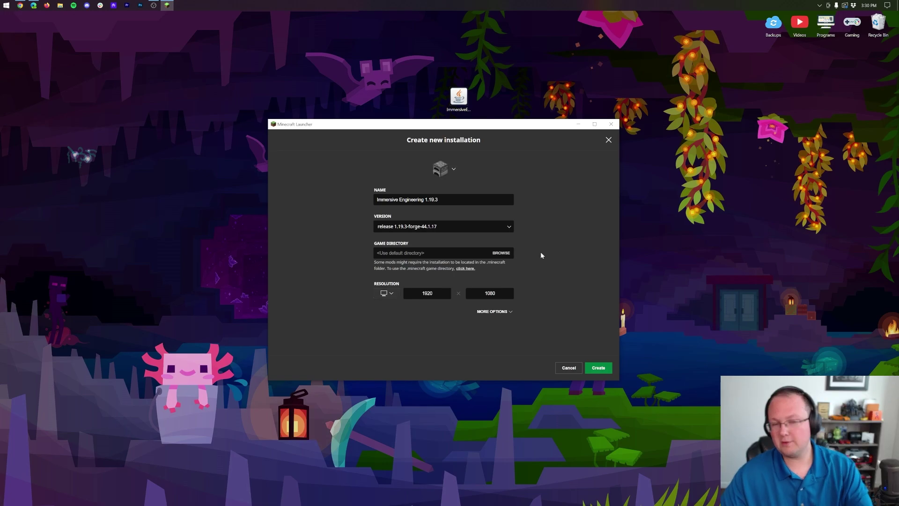
{"action": "left_click", "coordinate": [610, 370]}
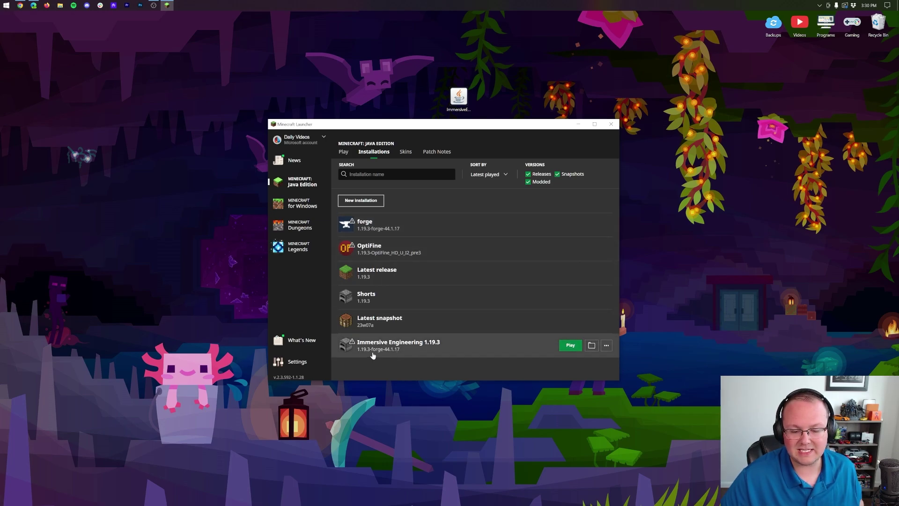
Launch the Immersive Engineering 1.19.3 installation, accepting the modified-installation warning, and check the game's list of loaded mods
{"action": "left_click", "coordinate": [570, 345]}
{"action": "left_click", "coordinate": [519, 294]}
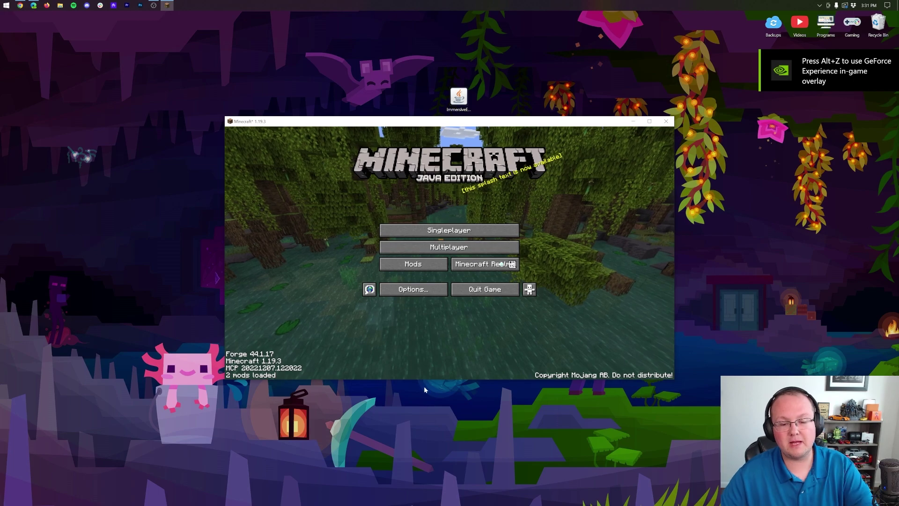
{"action": "left_click", "coordinate": [431, 264]}
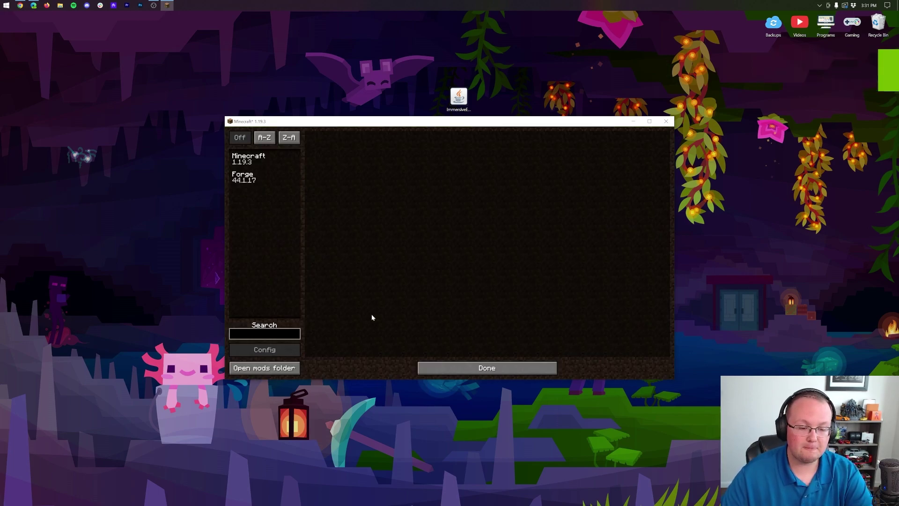
{"action": "left_click", "coordinate": [471, 364]}
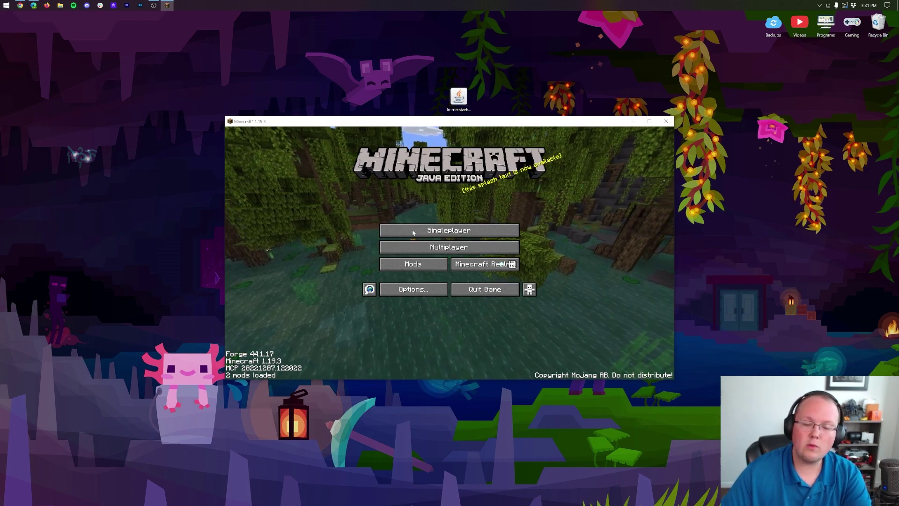
Open the mods folder from the game's mod list and move the Immersive Engineering jar from the desktop into it
{"action": "left_click", "coordinate": [406, 262]}
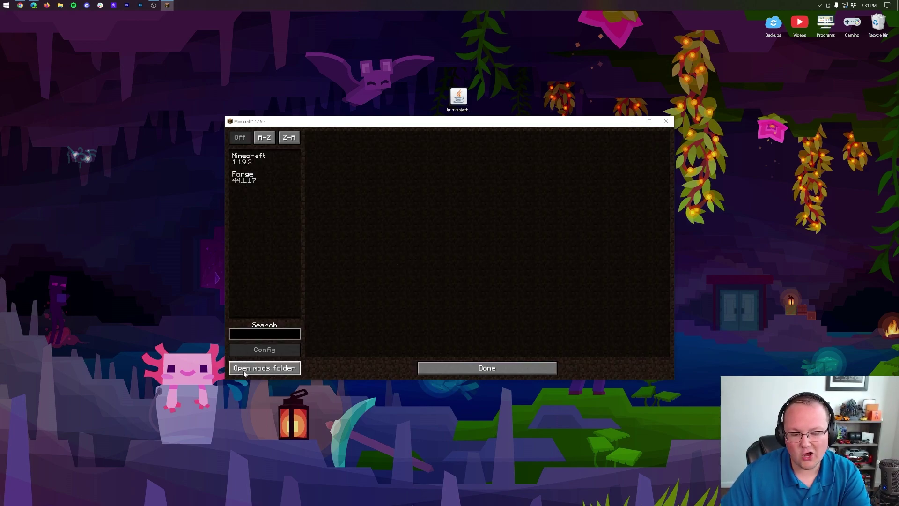
{"action": "left_click", "coordinate": [274, 370]}
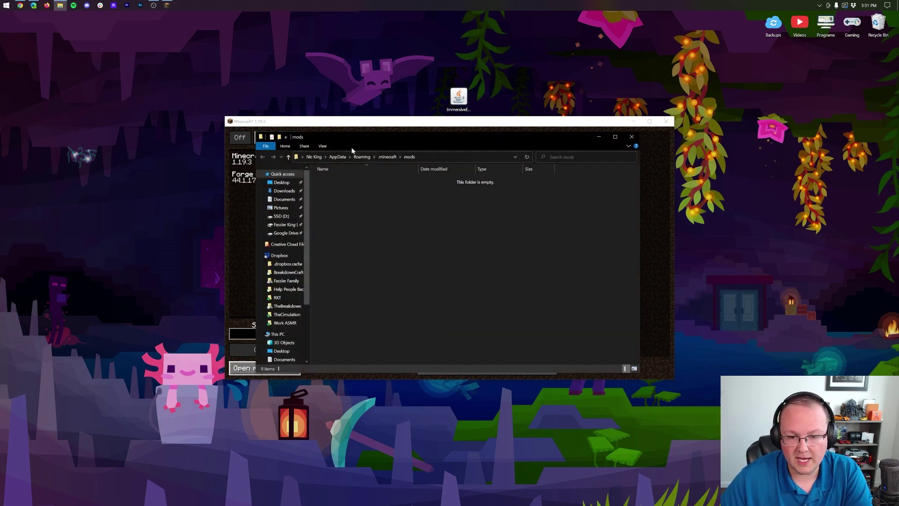
{"action": "left_click_drag", "start_coordinate": [458, 97], "coordinate": [405, 234]}
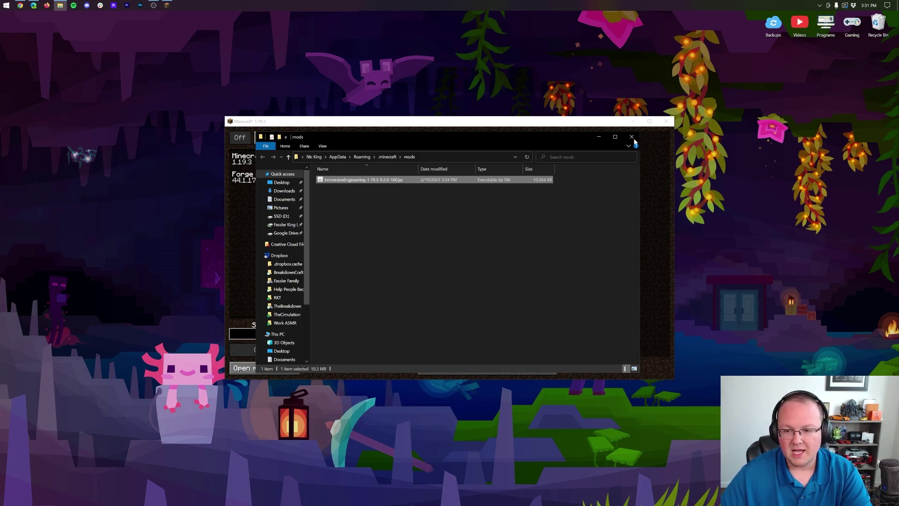
{"action": "left_click", "coordinate": [616, 137]}
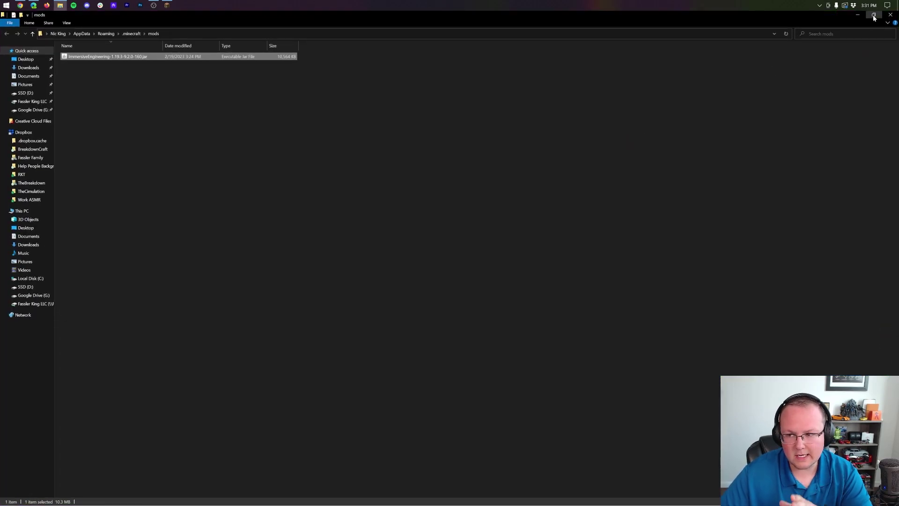
{"action": "left_click", "coordinate": [873, 15]}
{"action": "left_click", "coordinate": [631, 137]}
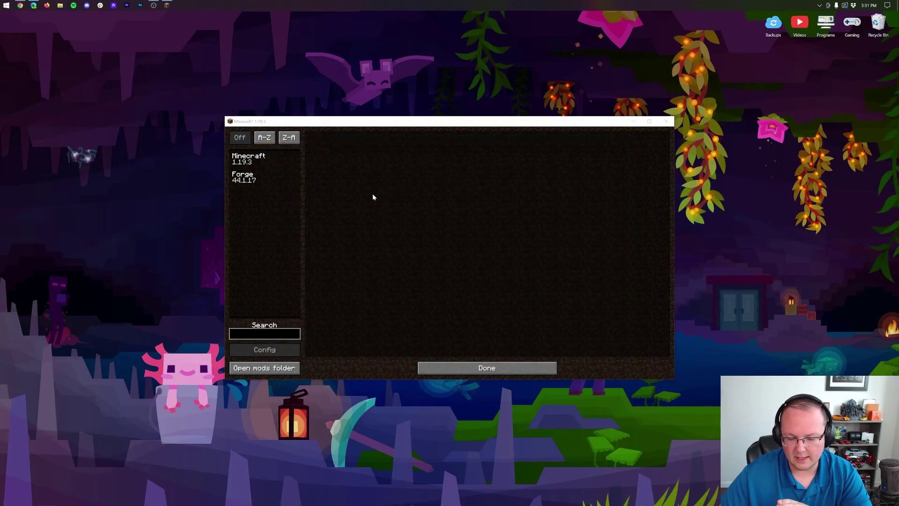
Leave the mod list, quit the game, and reopen the Minecraft Launcher
{"action": "left_click", "coordinate": [463, 368]}
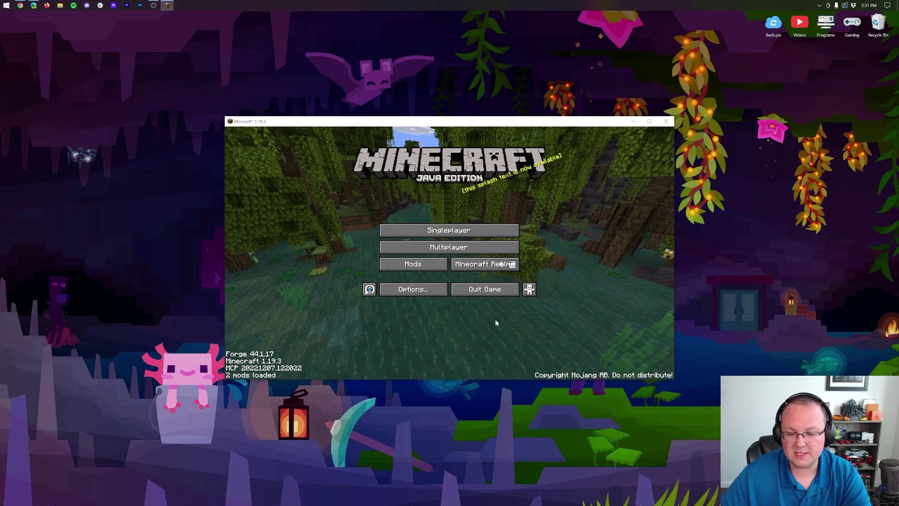
{"action": "left_click", "coordinate": [491, 294]}
{"action": "left_click", "coordinate": [4, 6]}
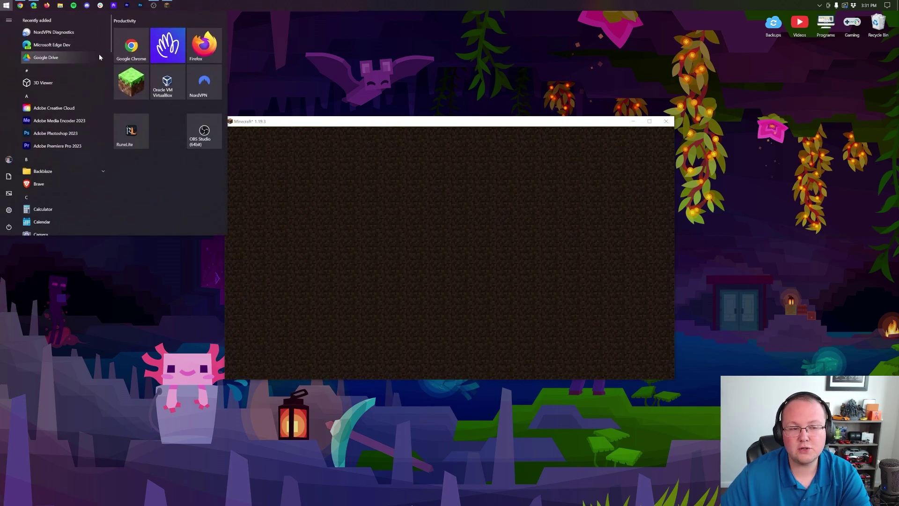
{"action": "left_click", "coordinate": [133, 90]}
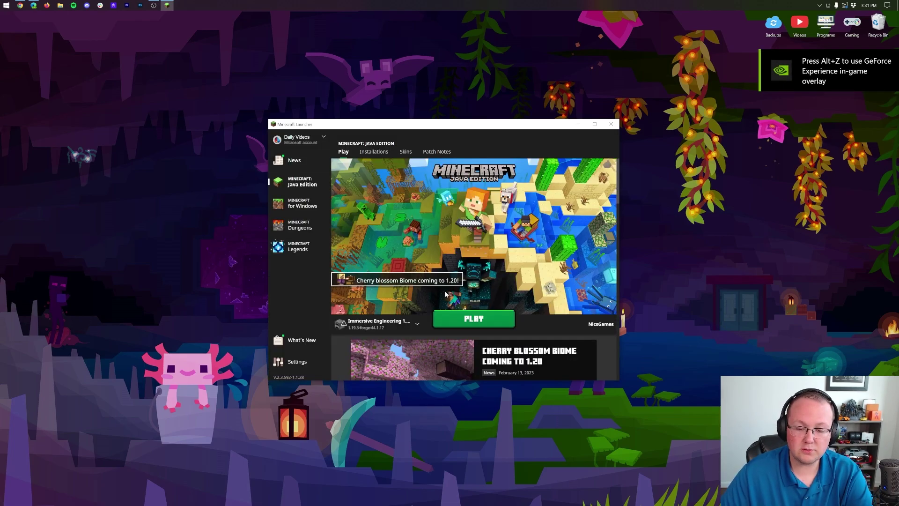
Start the game with the Immersive Engineering 1.19.3 installation still selected, accepting the modified-installation warning
{"action": "left_click", "coordinate": [384, 328]}
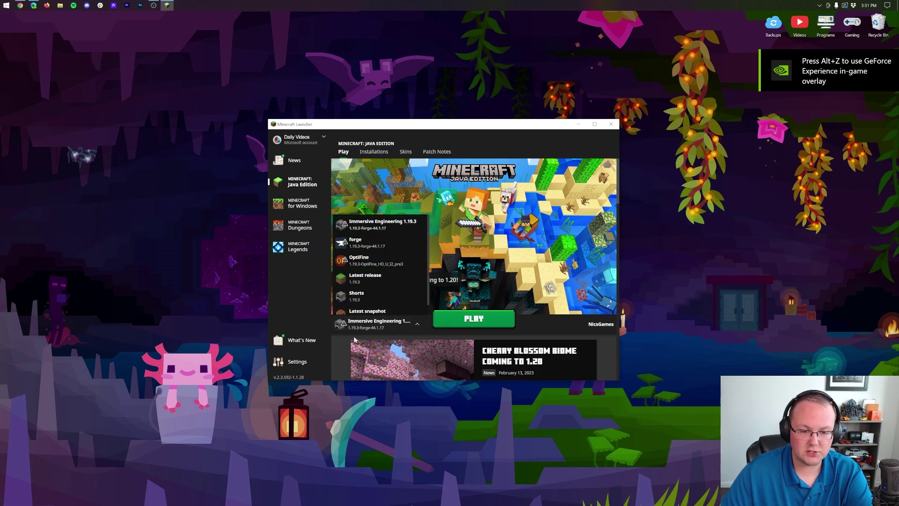
{"action": "left_click", "coordinate": [492, 318]}
{"action": "left_click", "coordinate": [491, 319]}
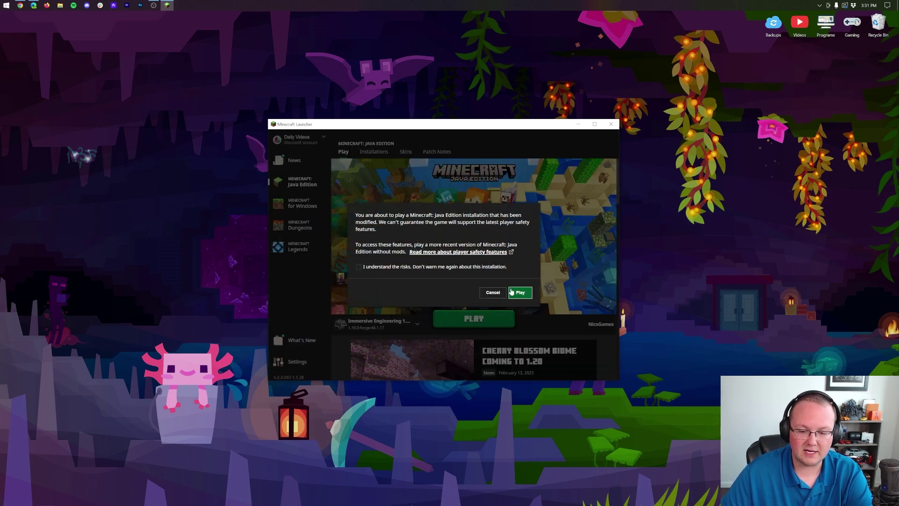
{"action": "left_click", "coordinate": [520, 289]}
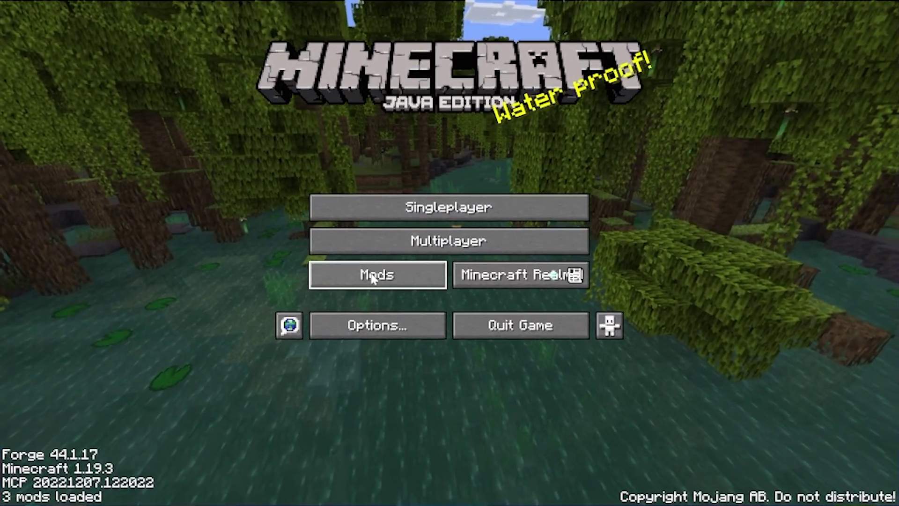
View the Immersive Engineering entry's details in the game's mod list and return to the title screen
{"action": "left_click", "coordinate": [373, 277]}
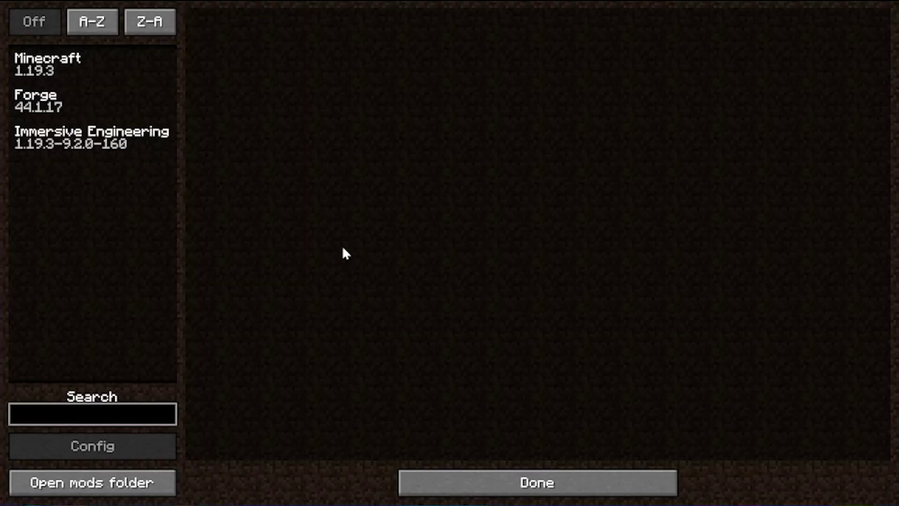
{"action": "left_click", "coordinate": [119, 154]}
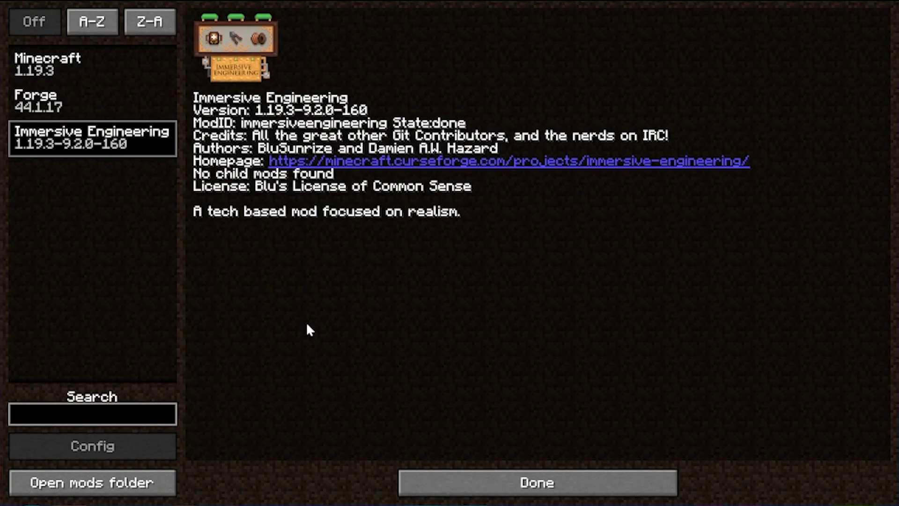
{"action": "left_click", "coordinate": [411, 476]}
Load an existing singleplayer world and show the Immersive Engineering category on page 2 of the creative inventory
{"action": "left_click", "coordinate": [422, 205]}
{"action": "double_click", "coordinate": [396, 98]}
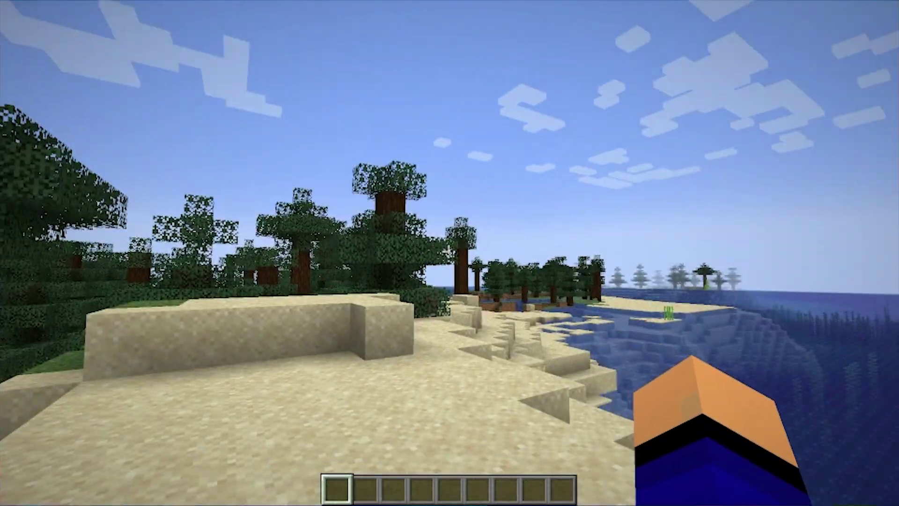
{"action": "key", "text": "e"}
{"action": "left_click", "coordinate": [569, 100]}
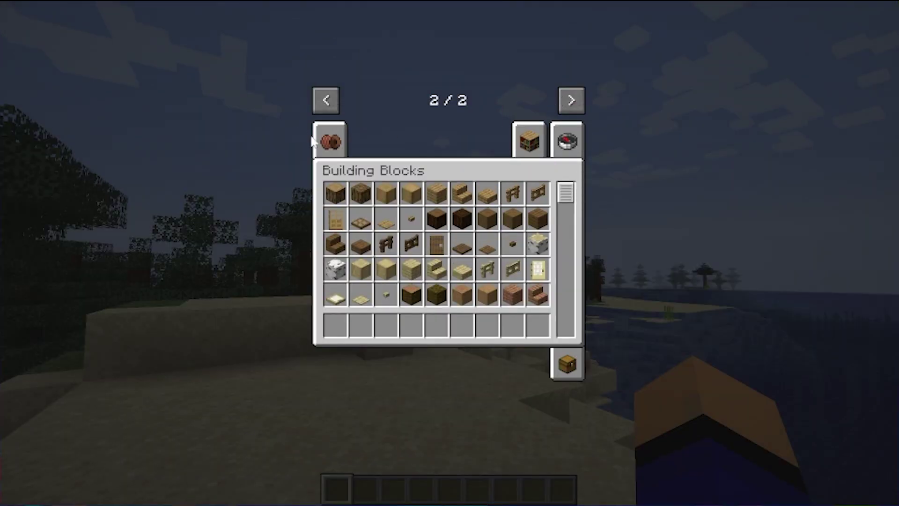
{"action": "left_click", "coordinate": [330, 141]}
Browse the Immersive Engineering items in the creative inventory, then close the inventory
{"action": "scroll", "coordinate": [459, 274], "scroll_direction": "down", "scroll_amount": 10}
{"action": "scroll", "coordinate": [469, 252], "scroll_direction": "down", "scroll_amount": 10}
{"action": "scroll", "coordinate": [456, 267], "scroll_direction": "down", "scroll_amount": 8}
{"action": "scroll", "coordinate": [445, 260], "scroll_direction": "up", "scroll_amount": 5}
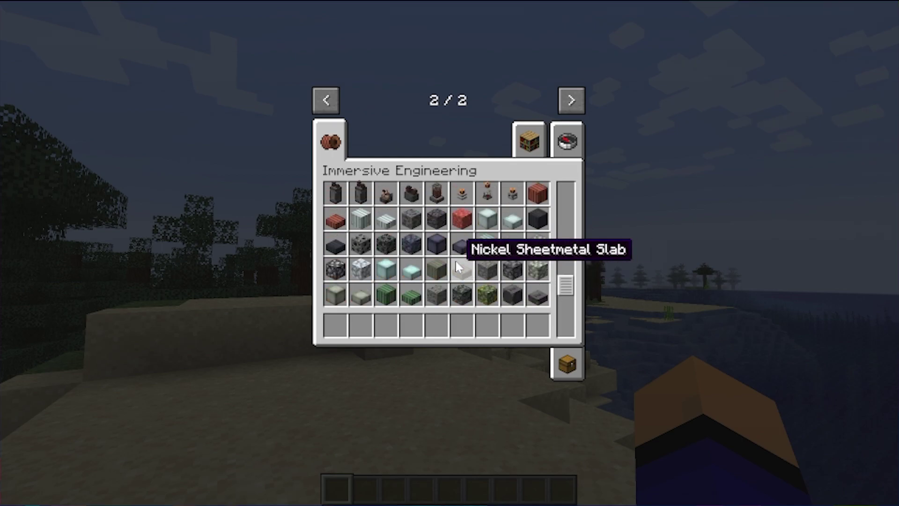
{"action": "scroll", "coordinate": [429, 271], "scroll_direction": "down", "scroll_amount": 12}
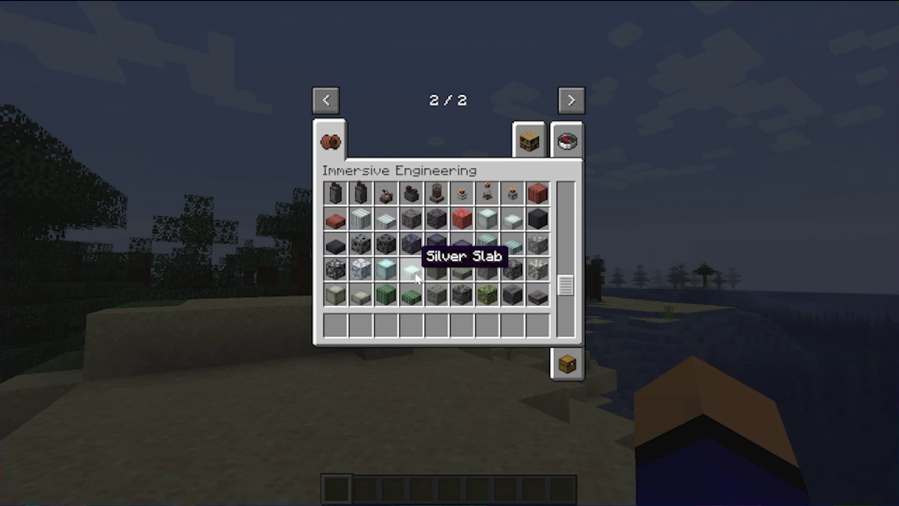
{"action": "scroll", "coordinate": [437, 293], "scroll_direction": "up", "scroll_amount": 15}
{"action": "key", "text": "e"}
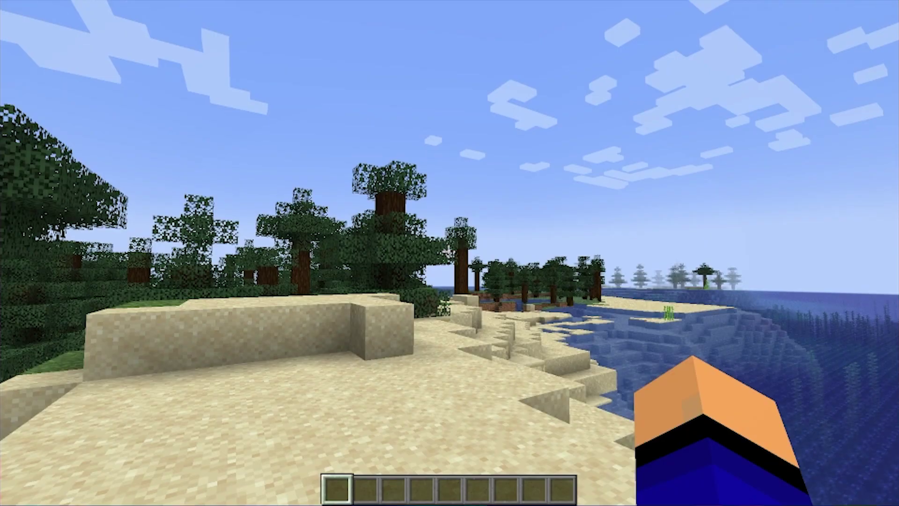